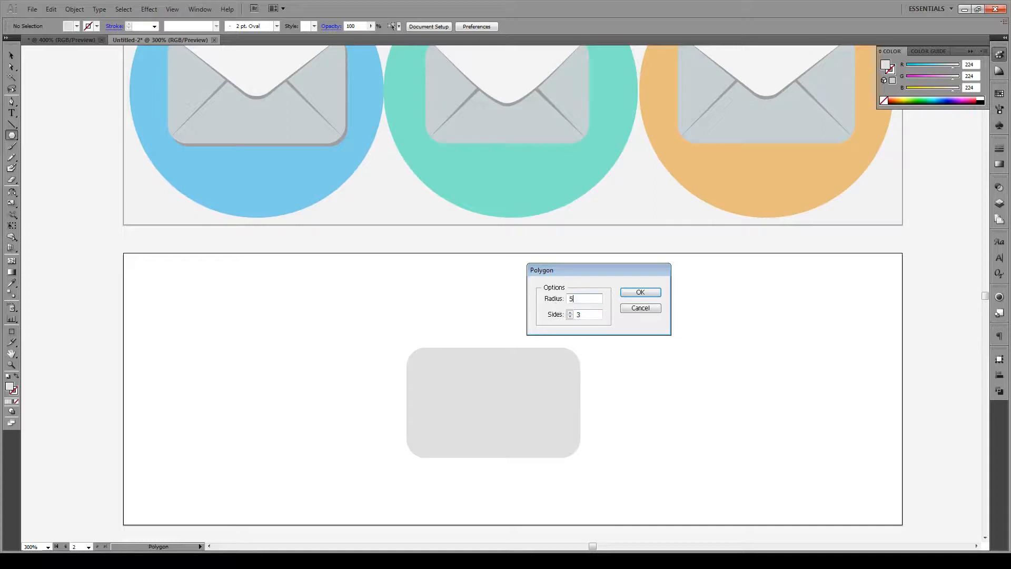
Step: Create a triangle as a three-sided polygon with radius 5 mm and rotate it to point downward
click(640, 293)
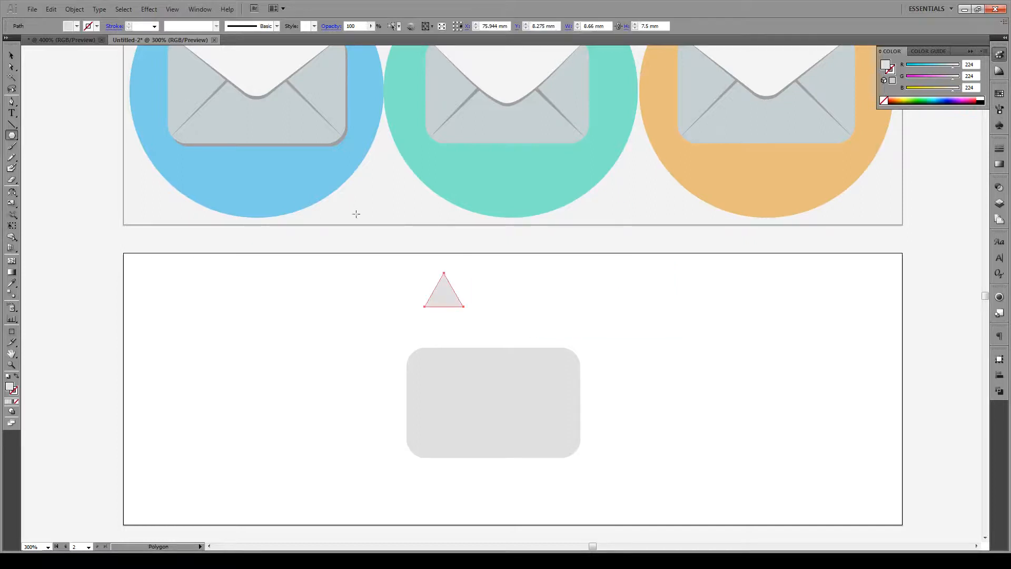
click(11, 55)
drag(466, 308, 406, 248)
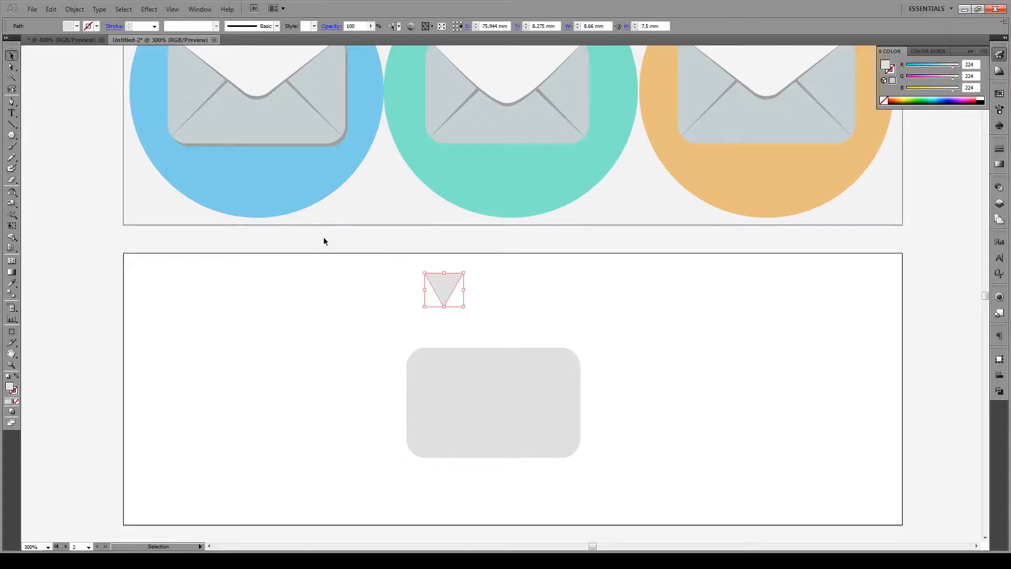
Step: Set the triangle's fill to very light gray F4F4F4
double_click(9, 385)
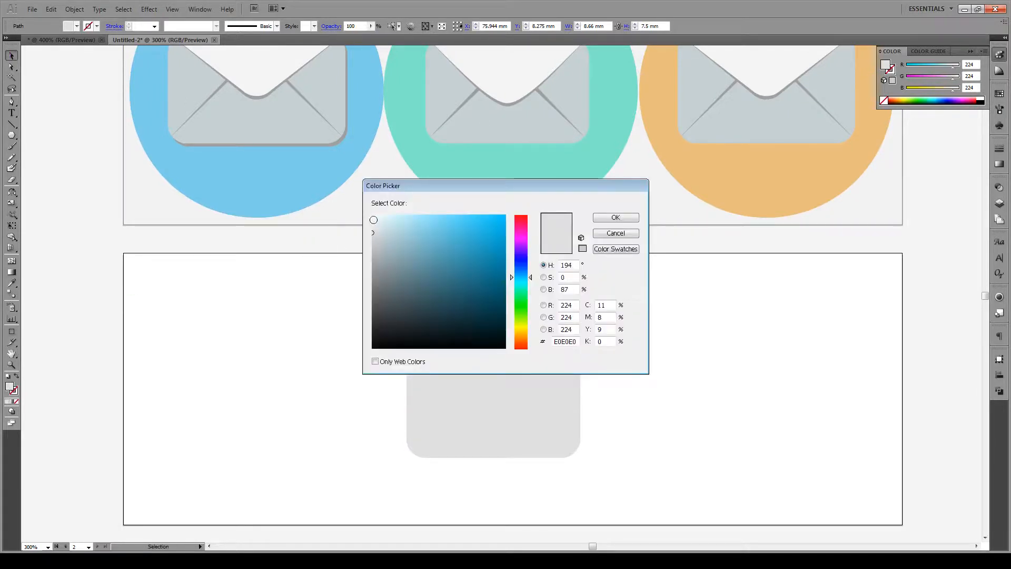
drag(372, 225, 371, 217)
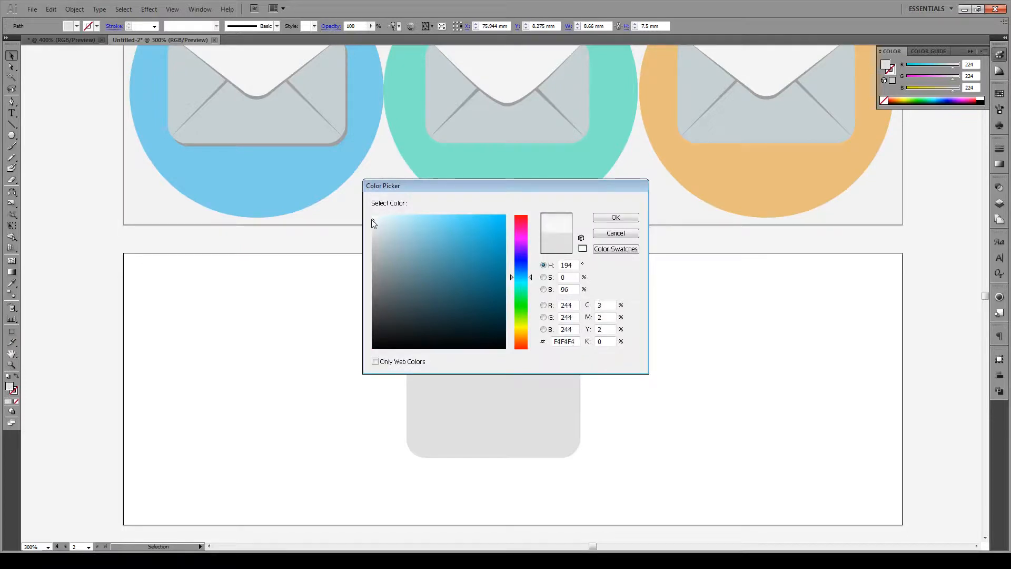
click(600, 217)
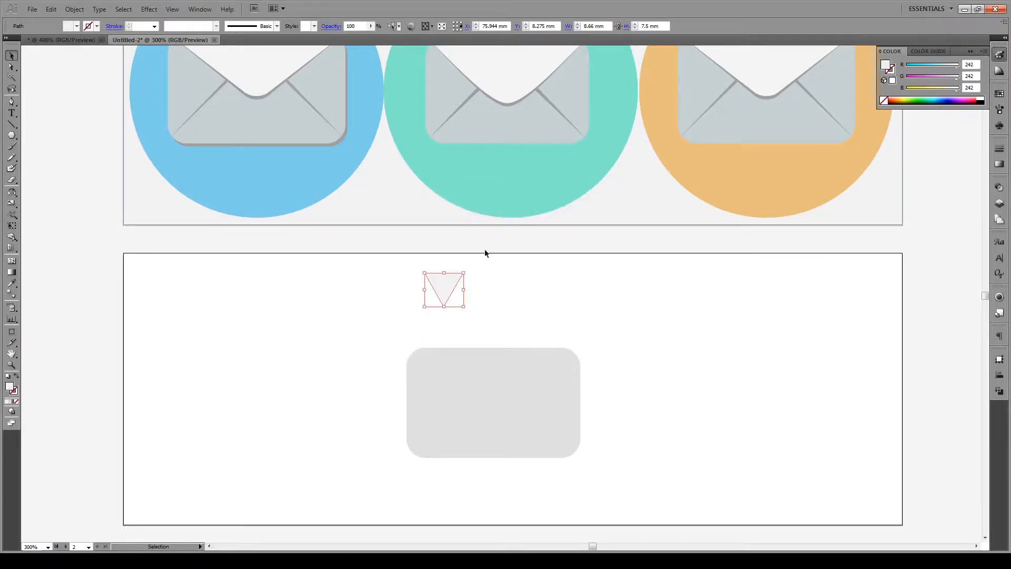
double_click(10, 386)
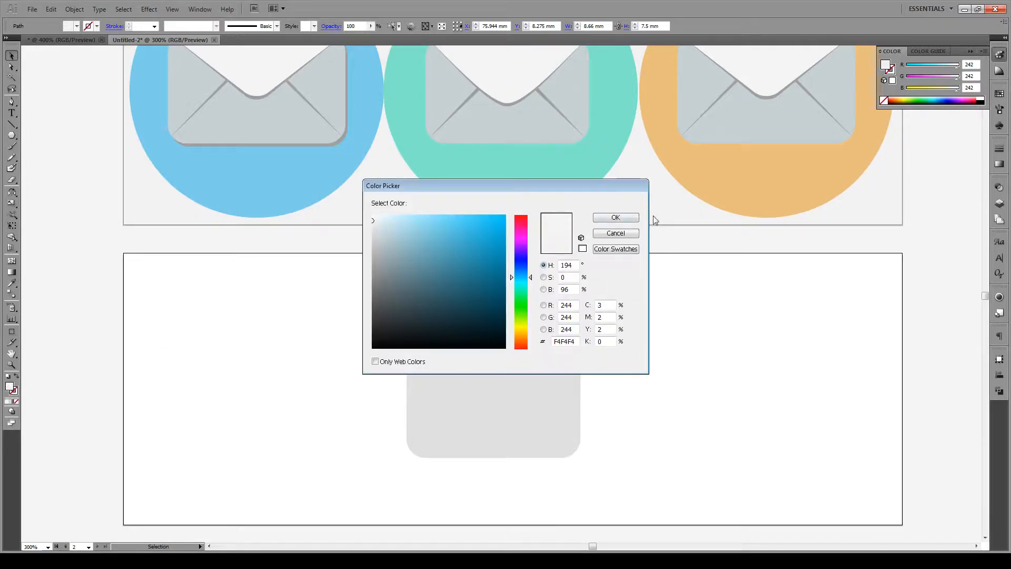
click(613, 217)
Step: Move the triangle over the rounded rectangle's top edge and stretch it to about 45 mm wide and 19 mm high
drag(443, 286, 489, 343)
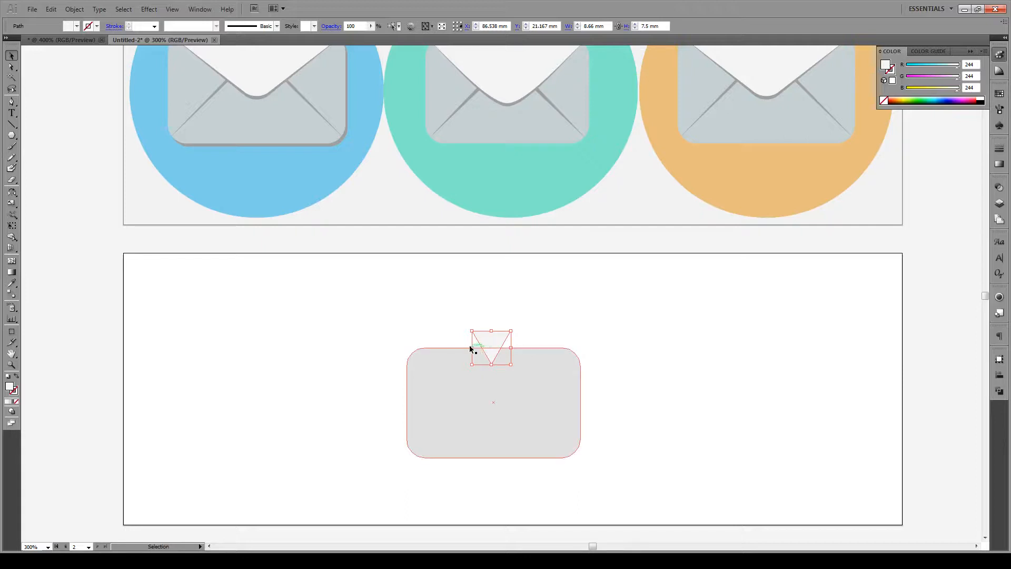
drag(471, 347, 385, 347)
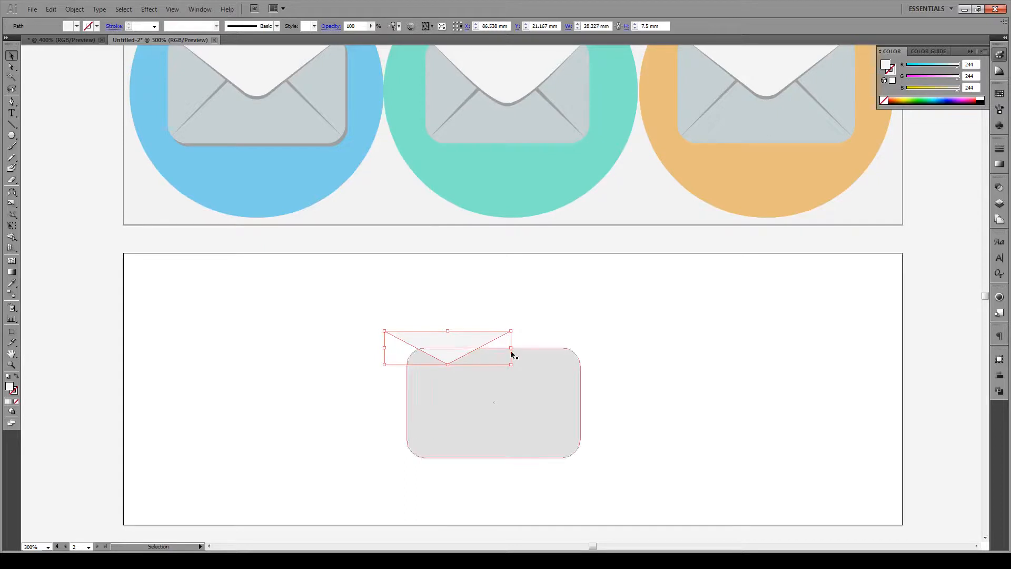
drag(511, 347, 587, 350)
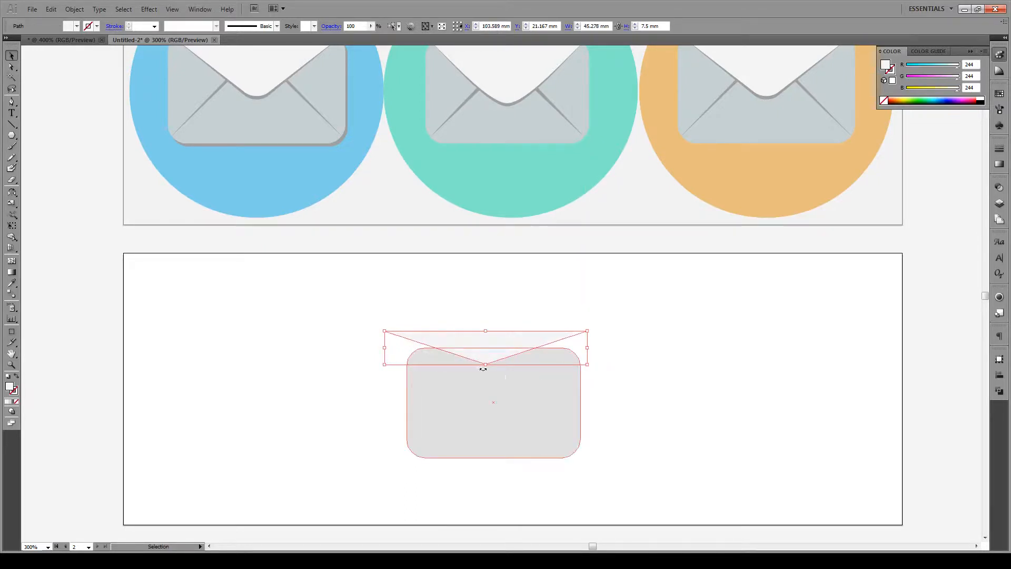
drag(487, 366, 489, 415)
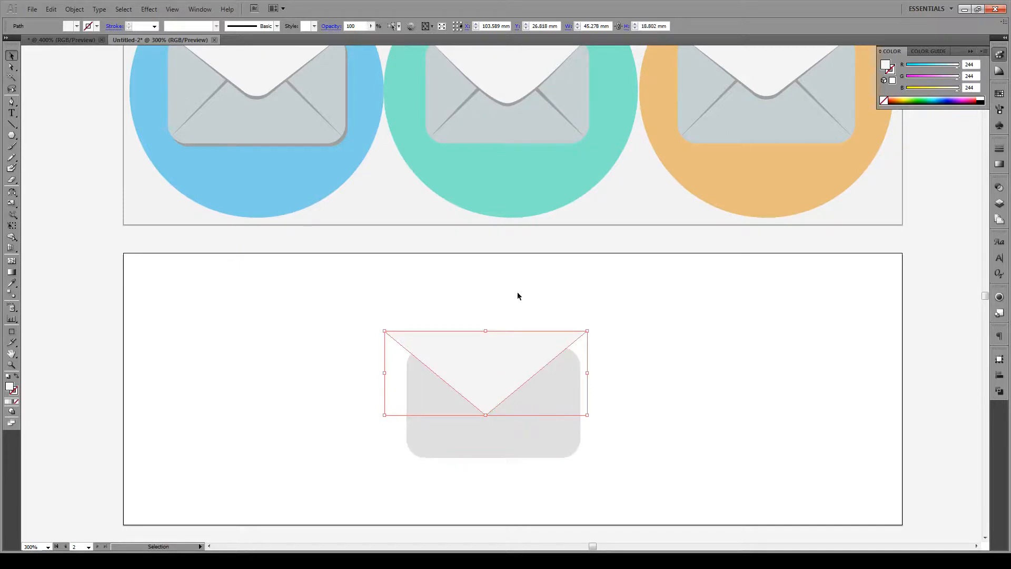
Step: Align the triangle and rounded rectangle on their horizontal centers, leaving only the triangle selected
click(517, 247)
click(501, 358)
shift+click(528, 435)
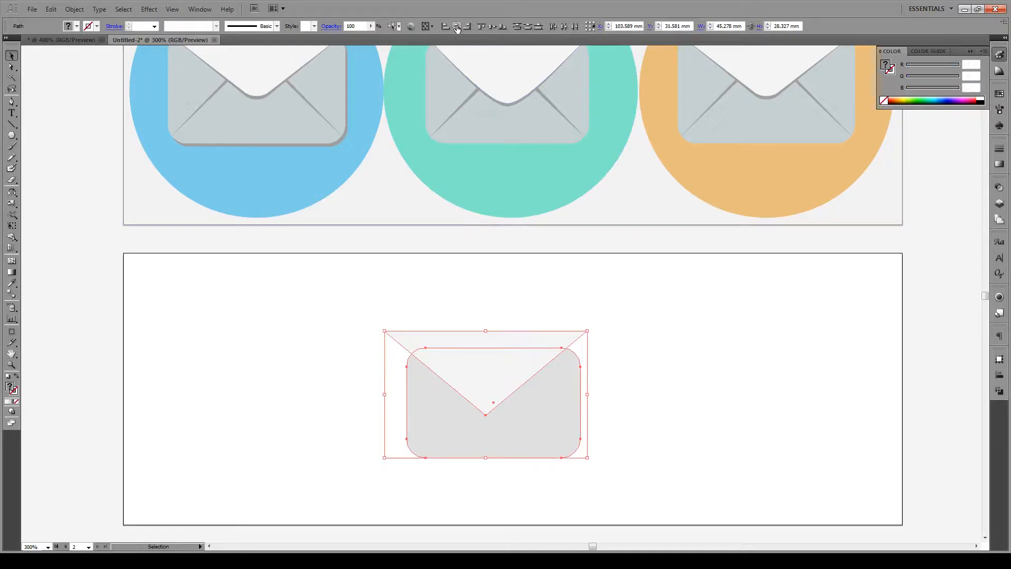
click(457, 26)
click(528, 248)
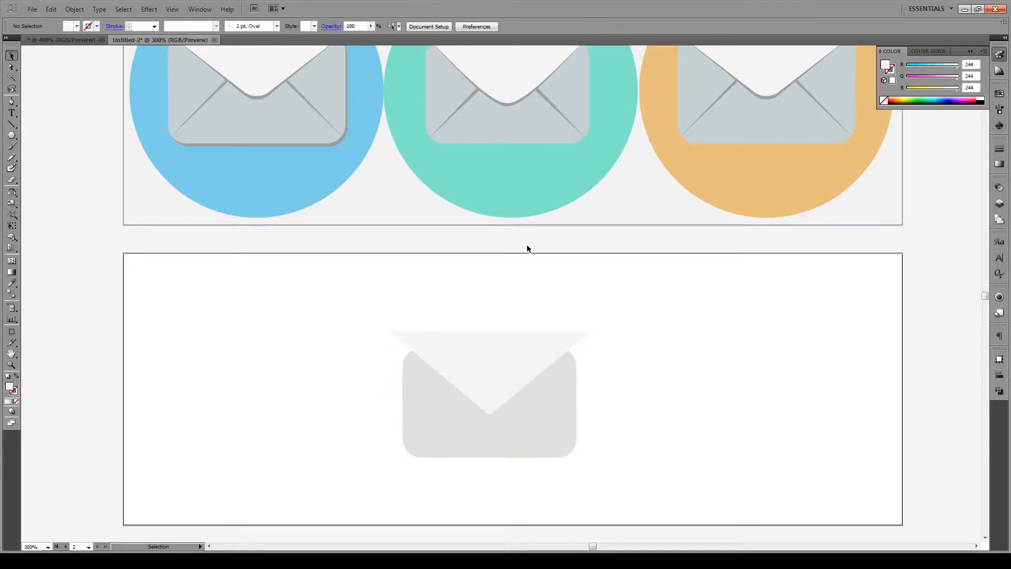
click(507, 342)
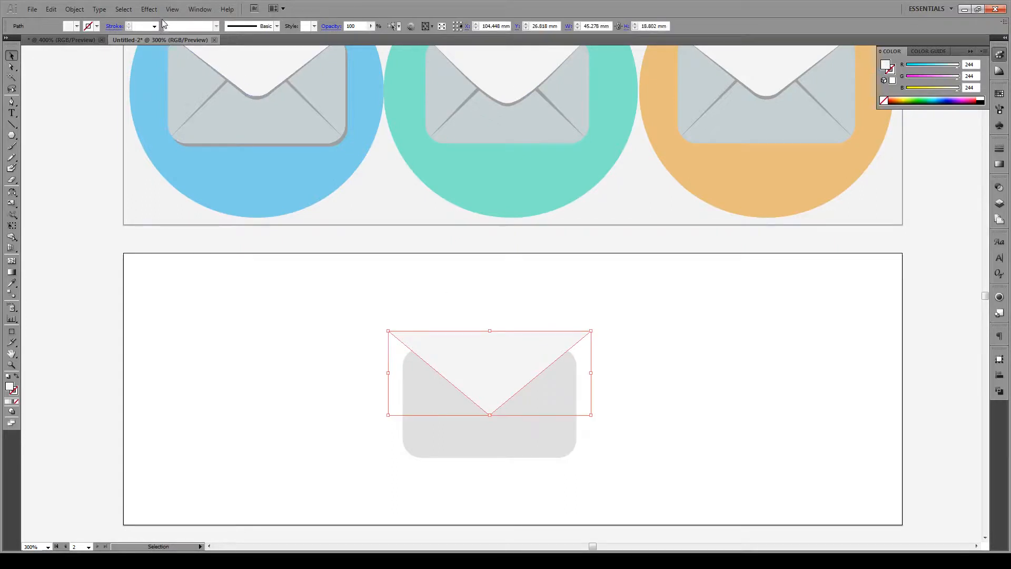
click(150, 10)
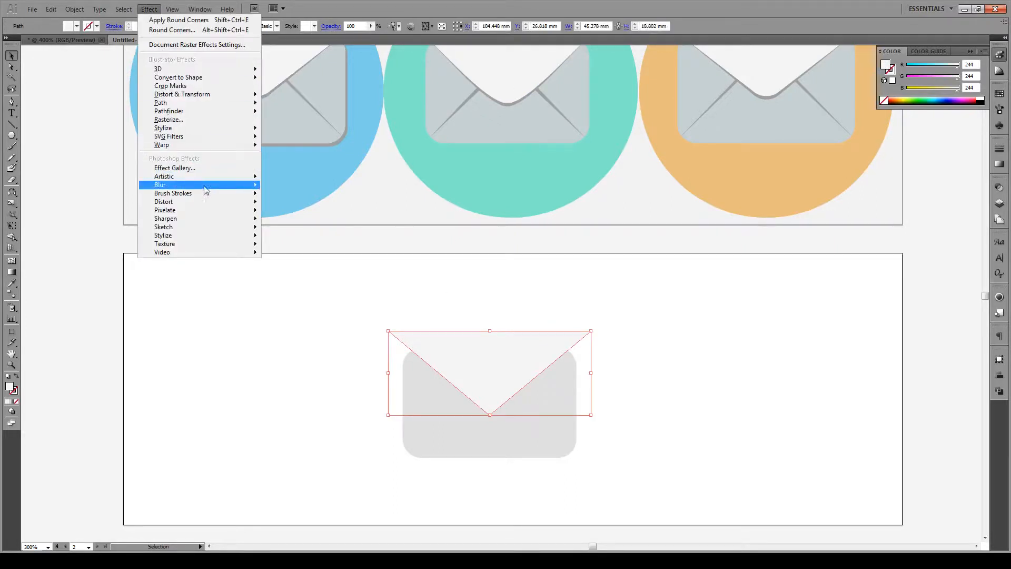
click(200, 119)
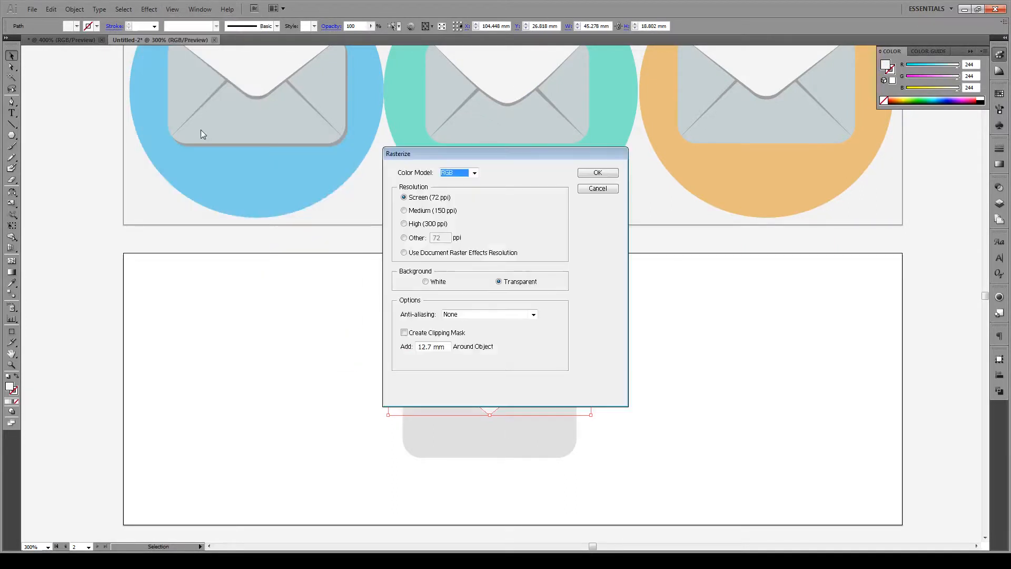
click(597, 191)
Step: Apply Round Corners to the triangle with preview on, trying 7 mm and 4 mm and settling on a 3 mm radius
click(150, 9)
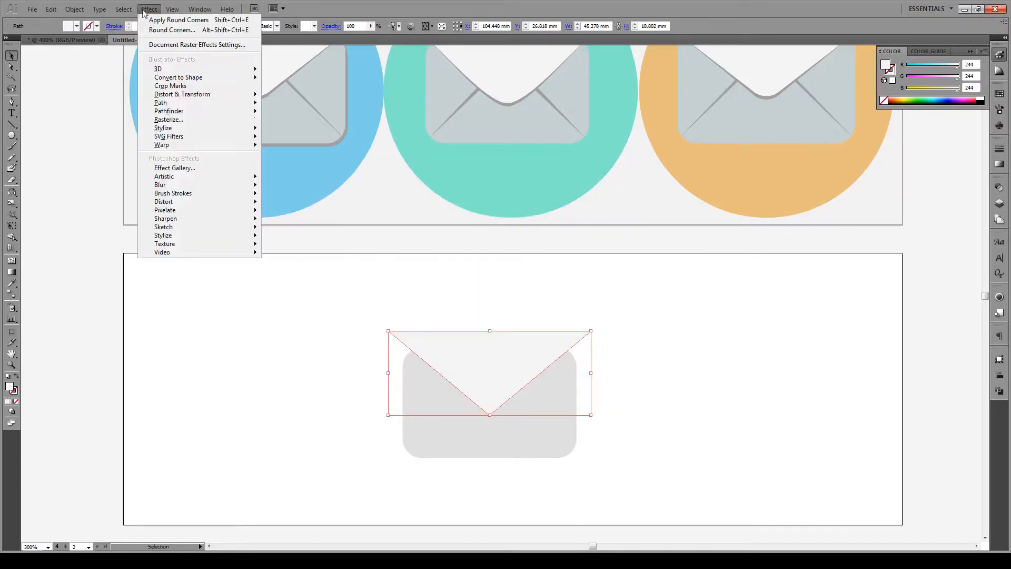
mouse_move(197, 132)
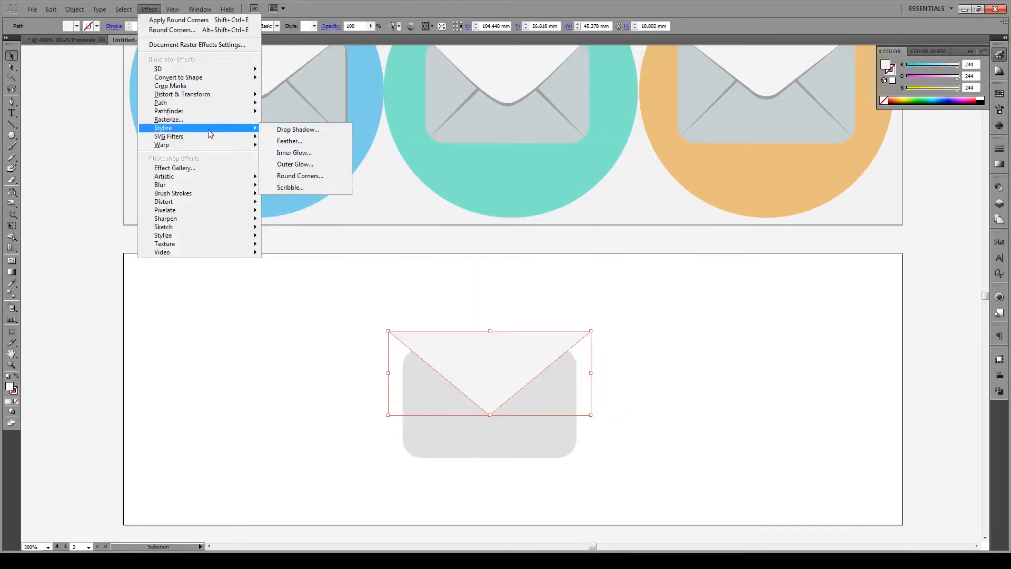
click(315, 181)
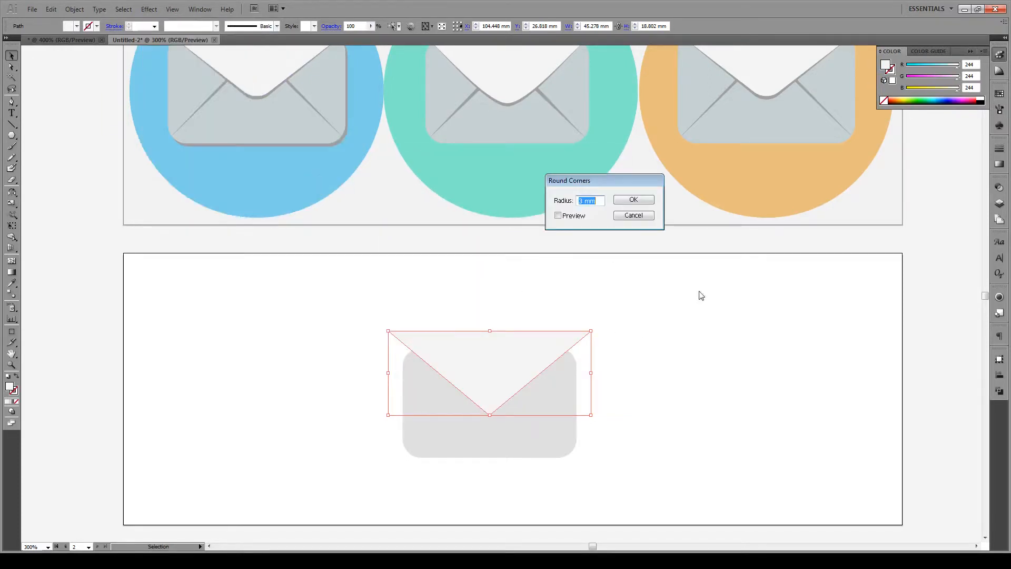
click(579, 217)
drag(593, 182, 618, 301)
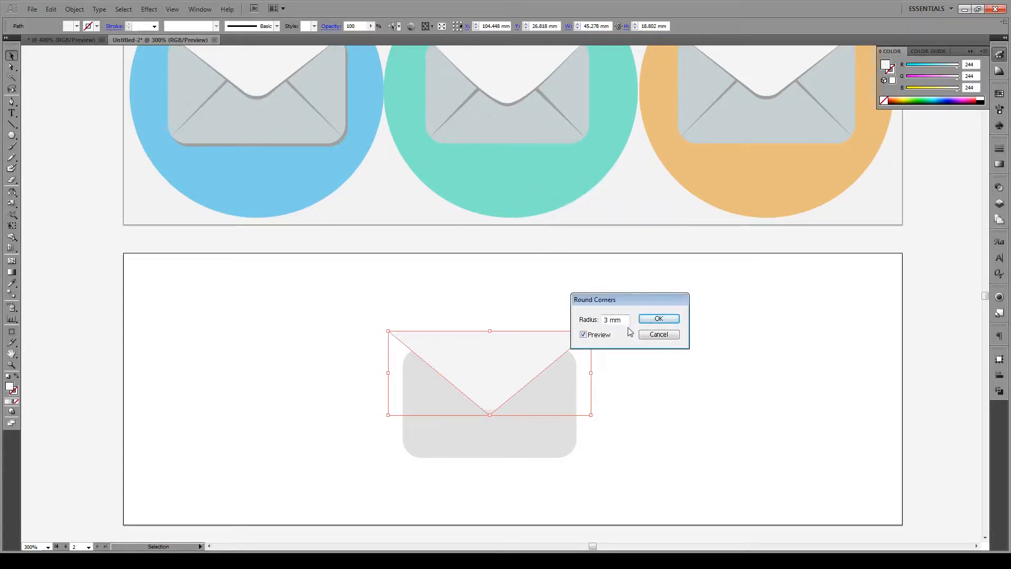
drag(618, 323, 562, 326)
text(7)
drag(627, 320, 604, 322)
text(4)
drag(620, 322, 577, 326)
text(3)
click(654, 319)
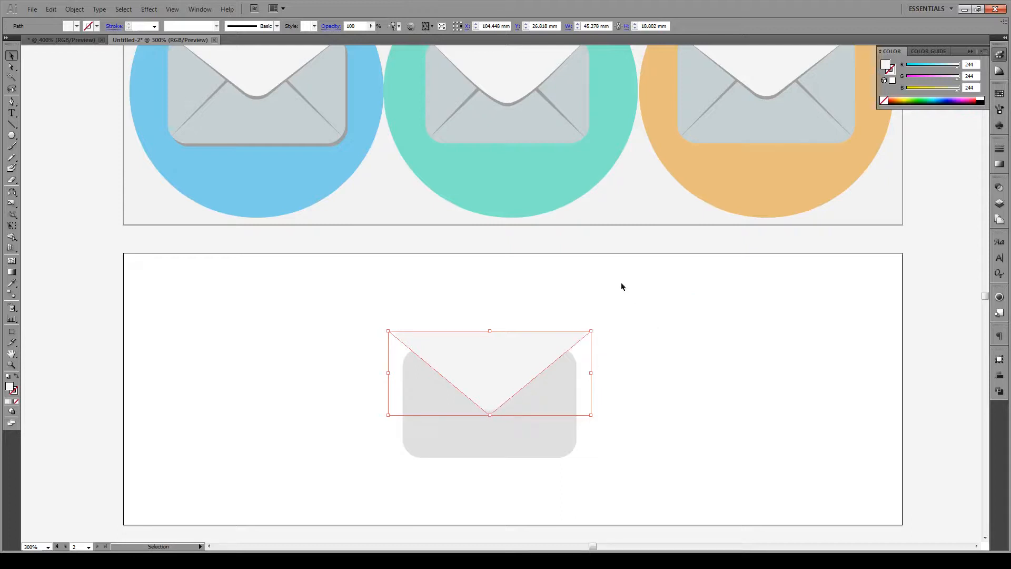
click(607, 247)
Step: Darken the rounded rectangle's fill to gray CECECE
click(483, 430)
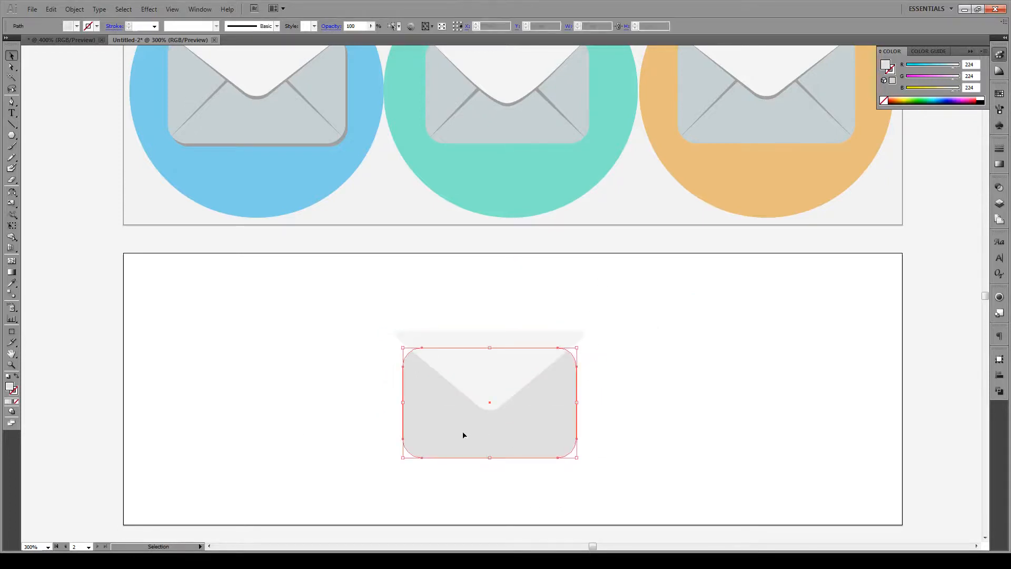
double_click(9, 388)
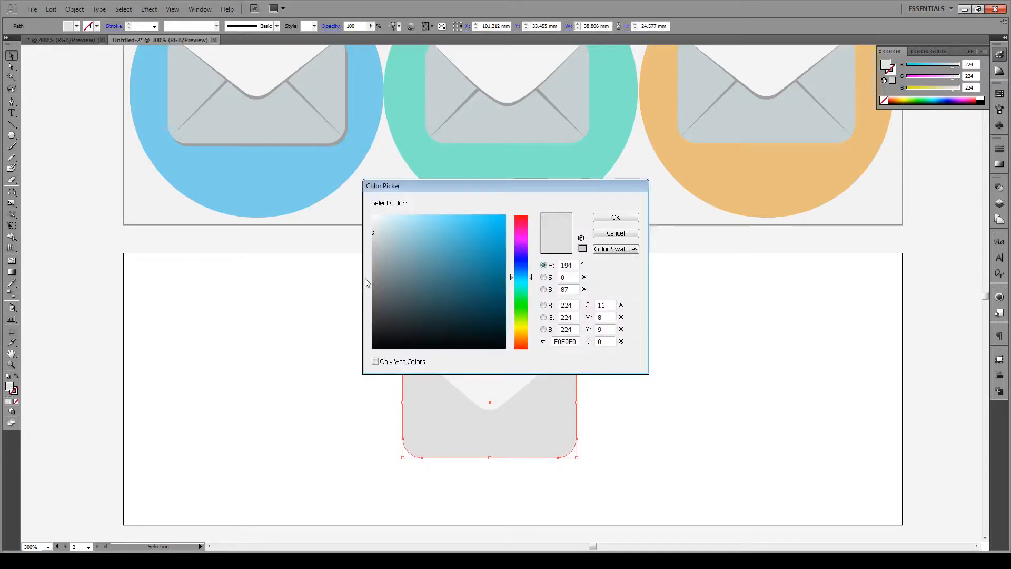
click(373, 241)
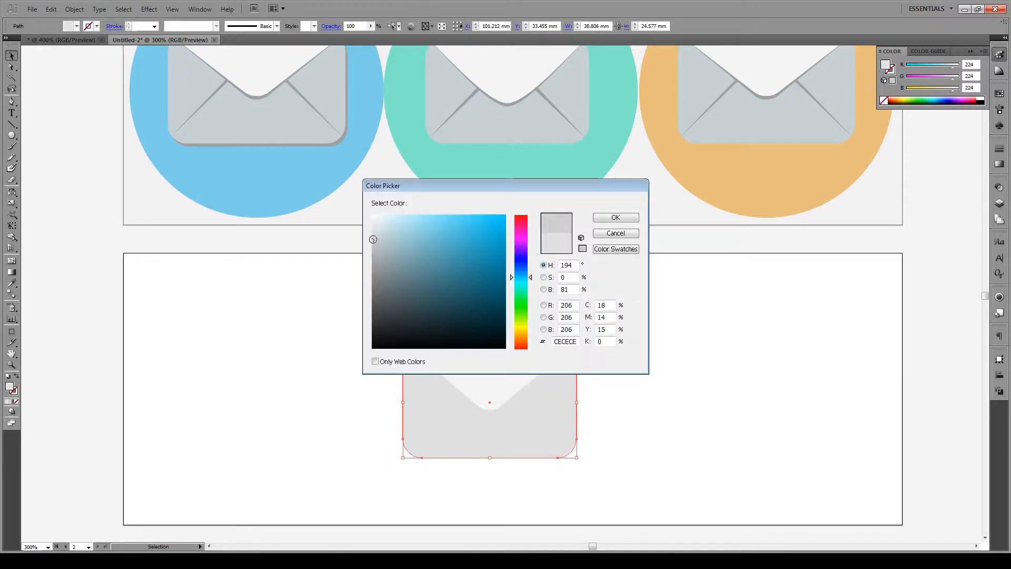
click(615, 218)
click(582, 248)
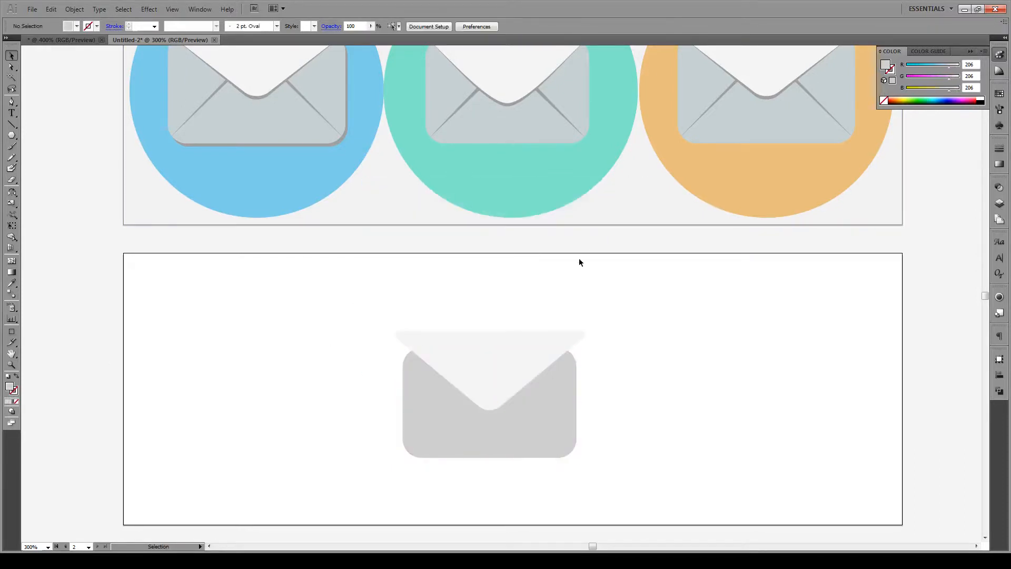
Step: Expand the appearance of the rounded triangle so its corners become real path geometry
click(510, 343)
click(74, 9)
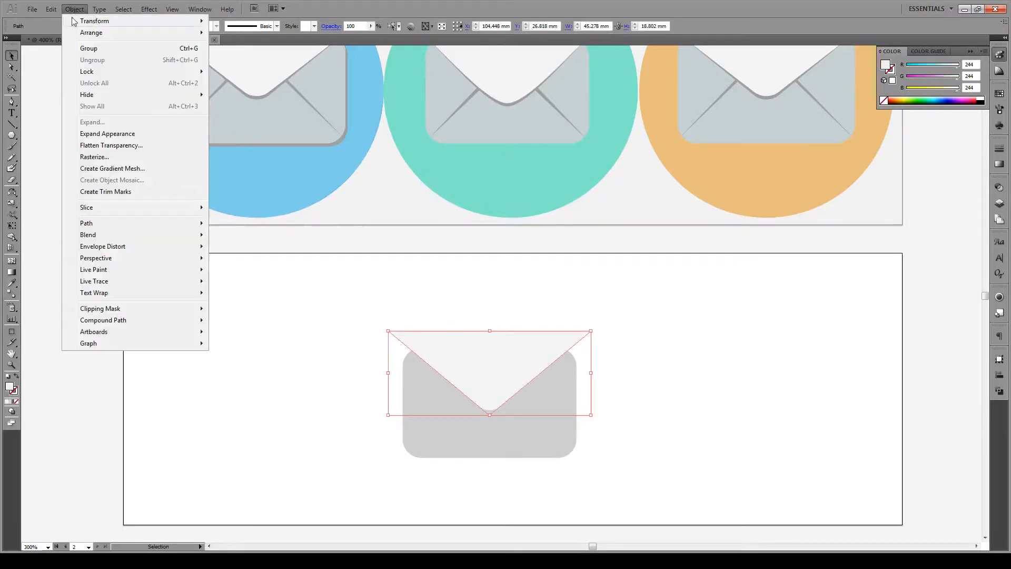
click(129, 135)
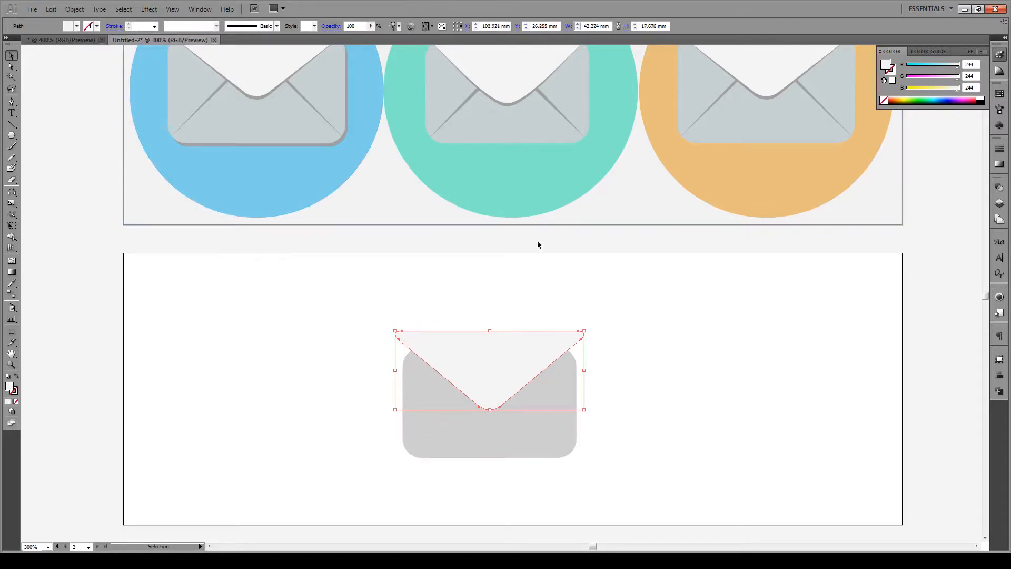
click(524, 257)
Step: Divide the overlapping triangle and rounded rectangle with the Pathfinder Divide operation
click(509, 369)
shift+click(528, 408)
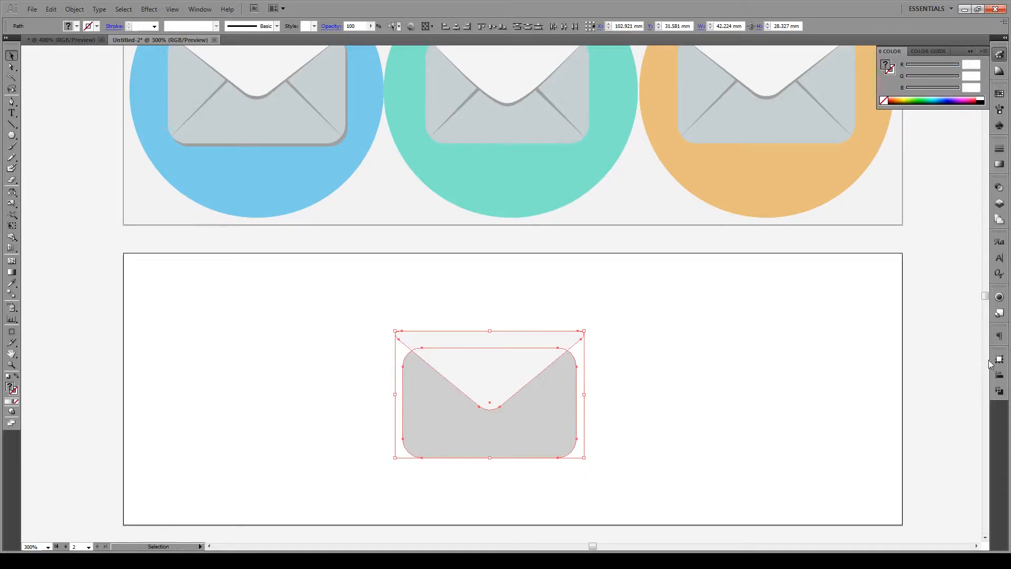
click(1000, 392)
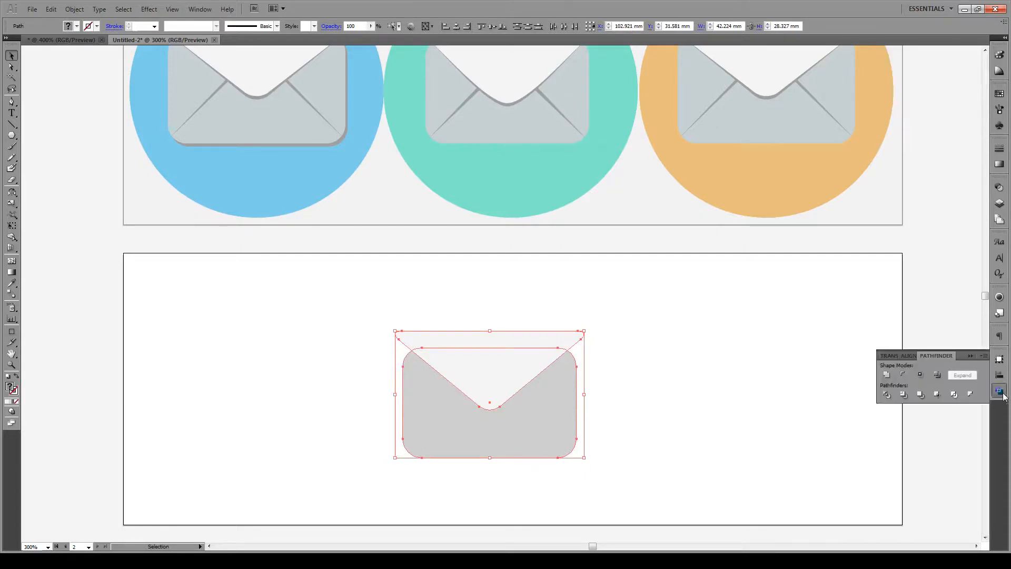
click(888, 395)
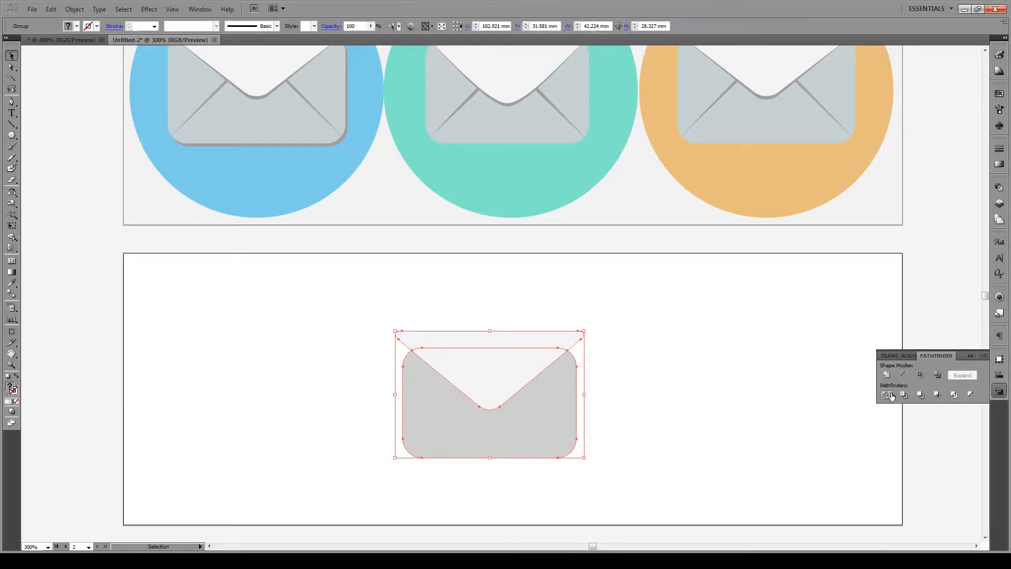
click(409, 250)
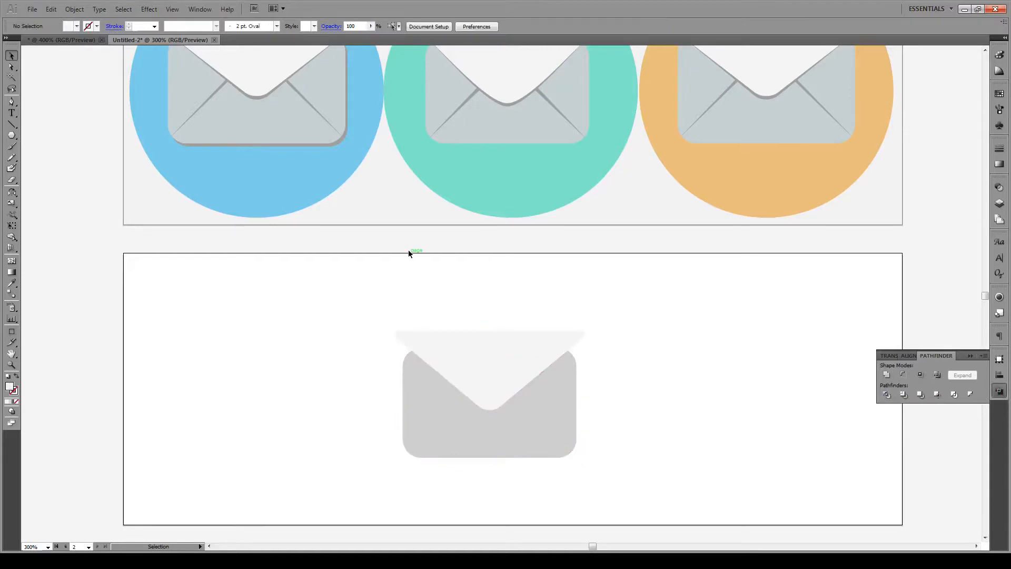
Step: Ungroup the divided envelope pieces and clear the selection
right_click(463, 352)
click(451, 354)
right_click(451, 353)
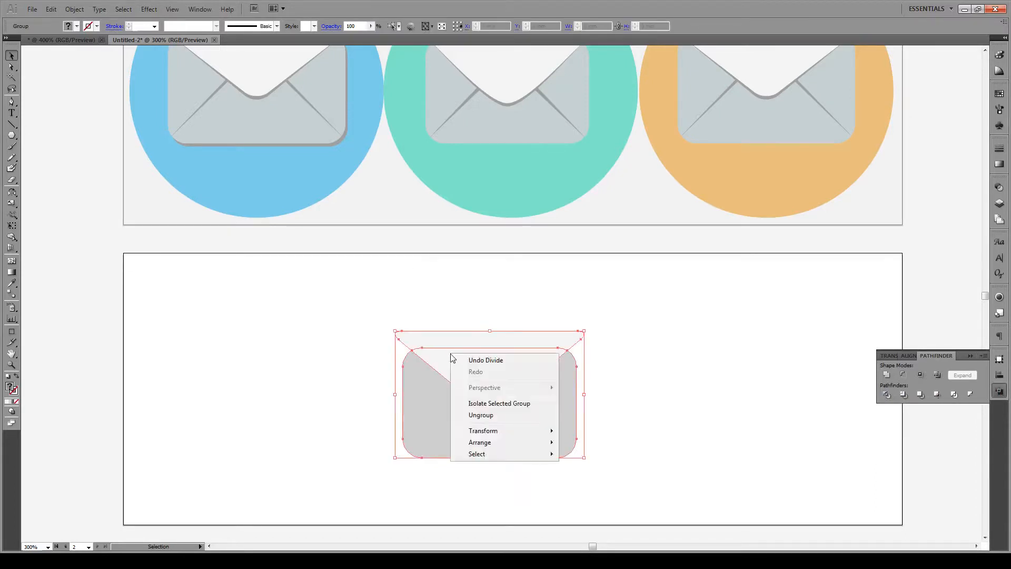
click(481, 415)
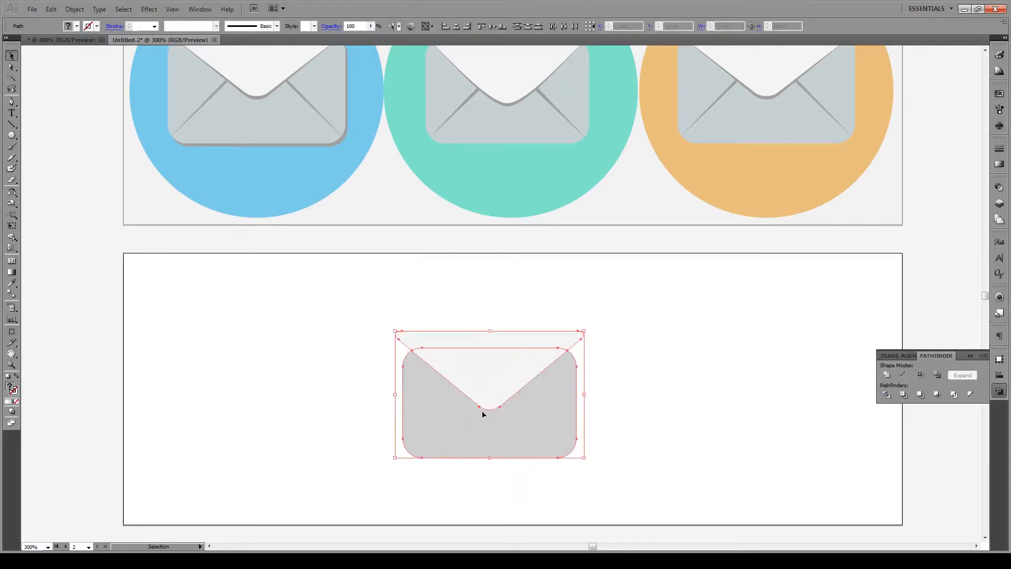
click(462, 327)
Step: Delete the part of the triangle that extends above the rectangle and view the trimmed envelope flap up close
click(462, 340)
key(Delete)
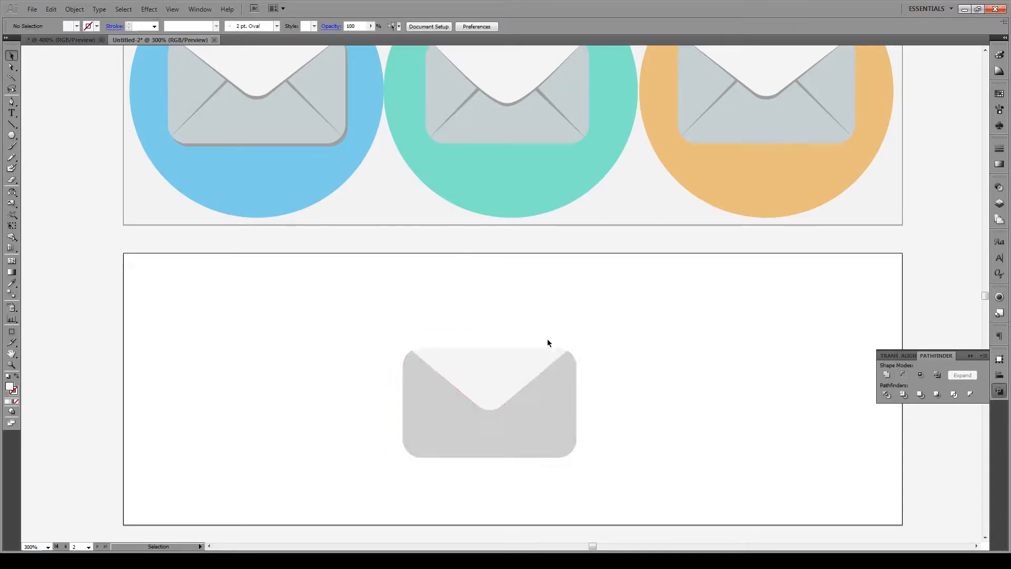
click(501, 359)
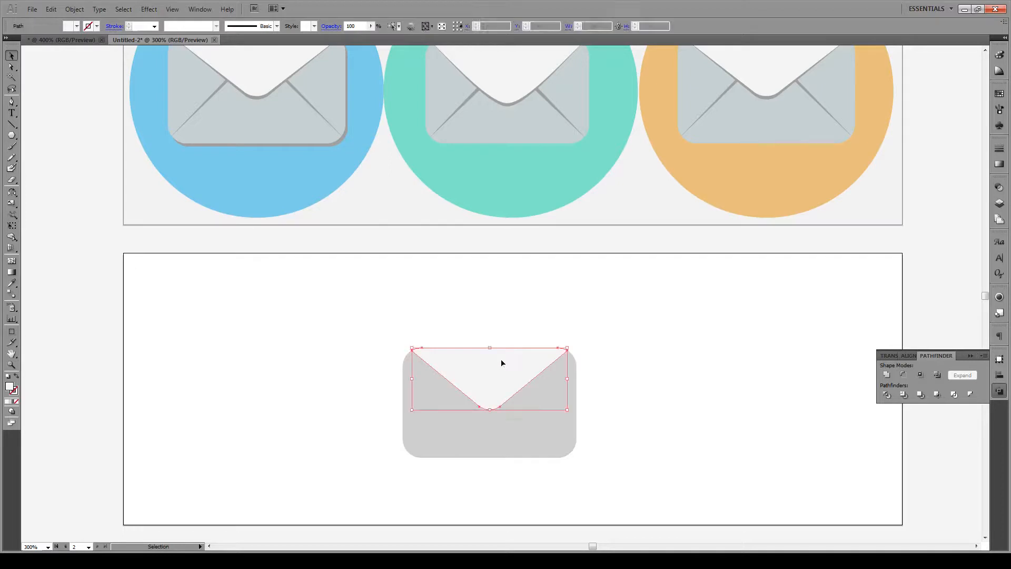
click(510, 256)
scroll(489, 472, up, 3)
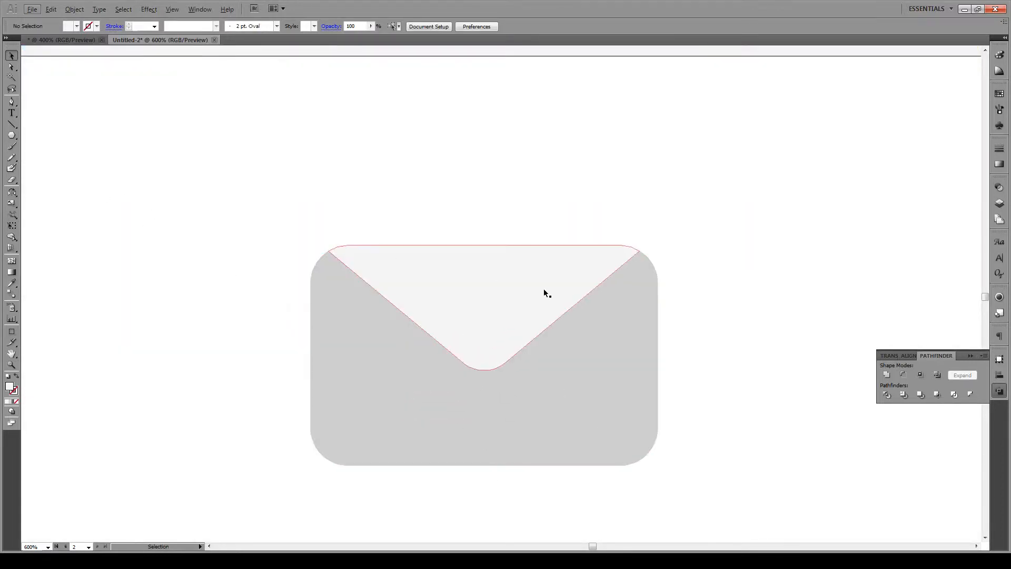
Step: Duplicate the light envelope flap in place and fill the copy with the darker grey BABABA
click(525, 295)
key(a)
key(v)
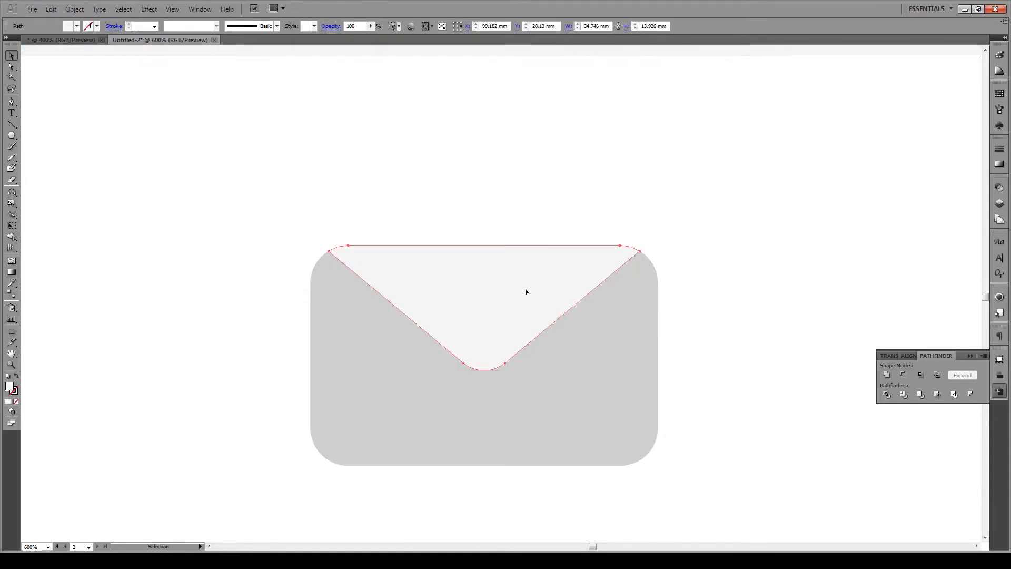
key(a)
key(v)
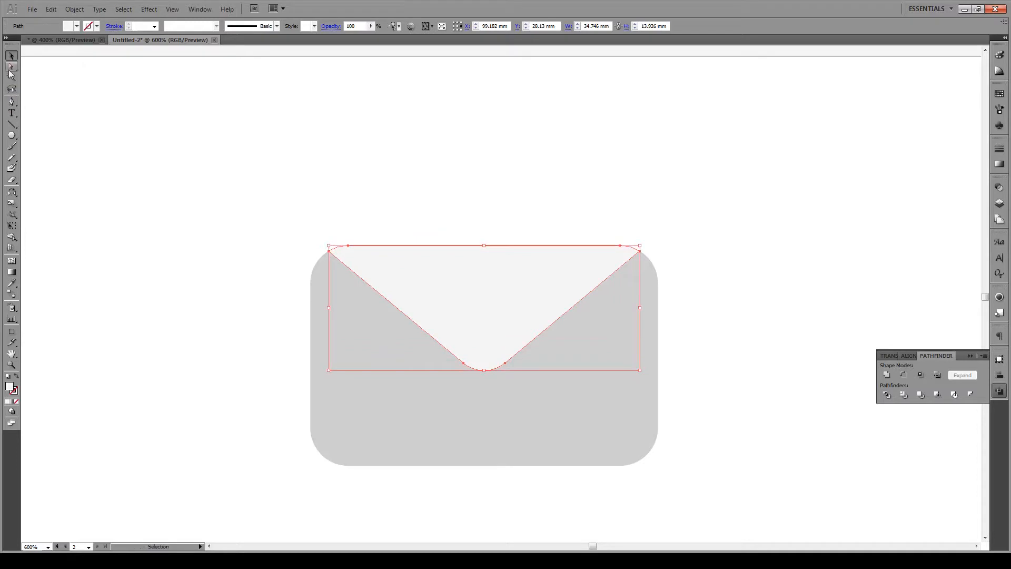
double_click(9, 387)
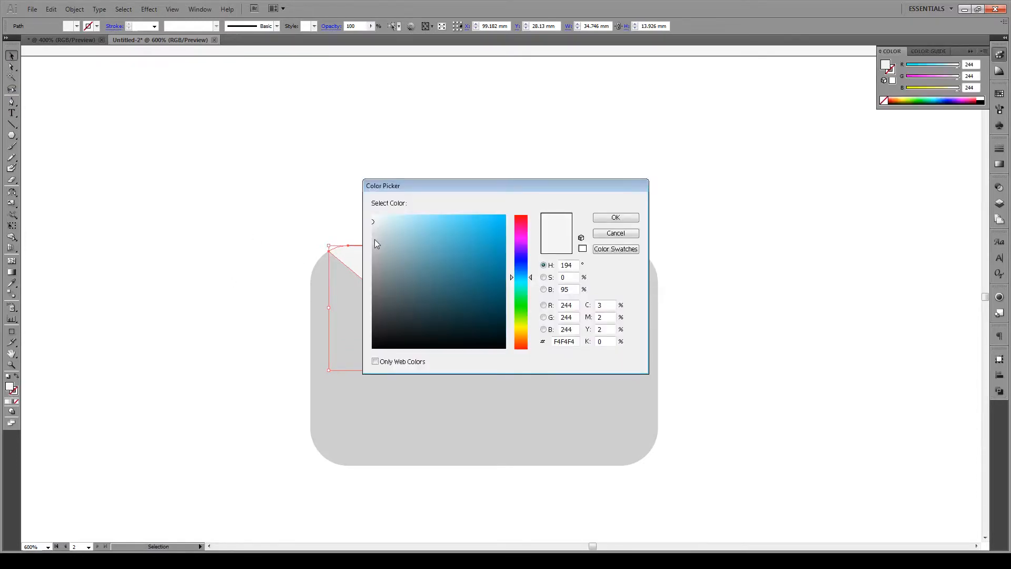
drag(375, 240, 372, 251)
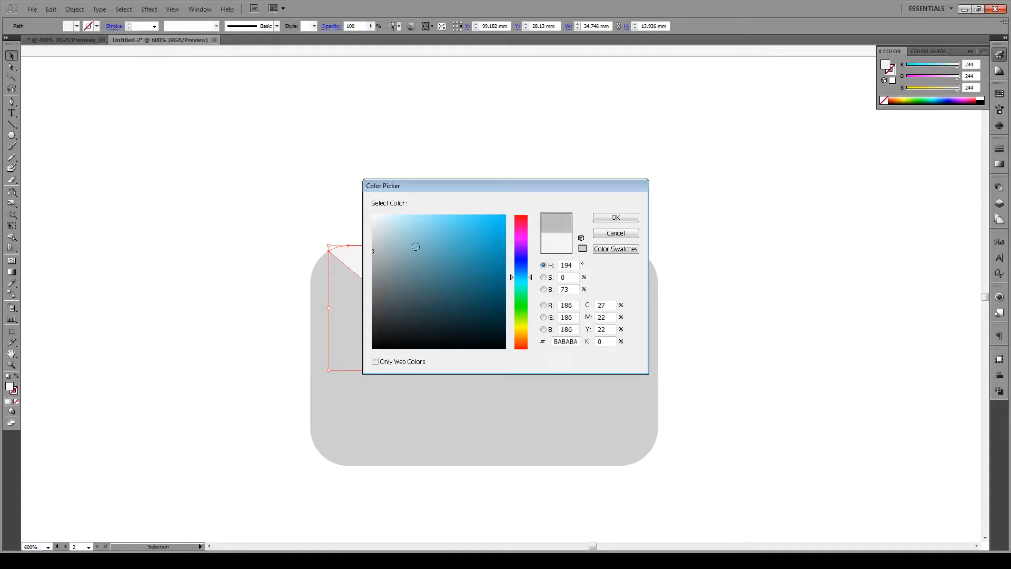
click(615, 218)
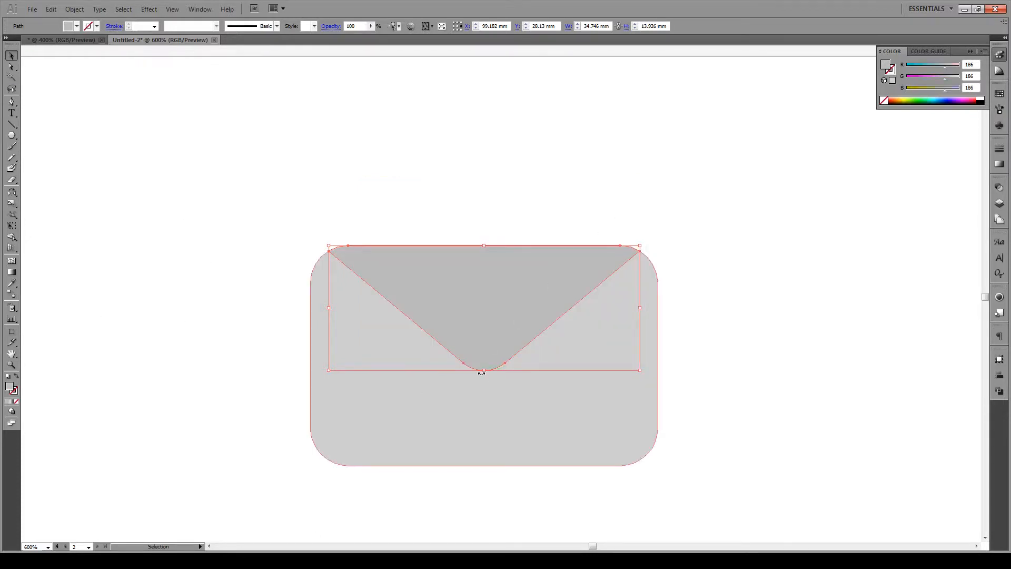
Step: Stretch the dark flap copy downward to about 15.1 mm tall and send it backward behind the light flap
drag(484, 371, 483, 383)
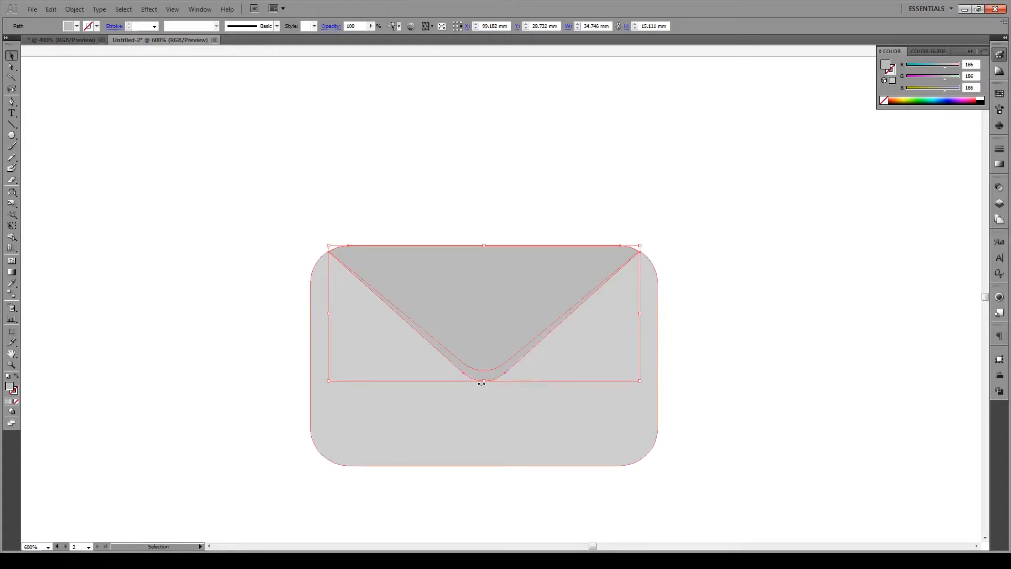
right_click(478, 377)
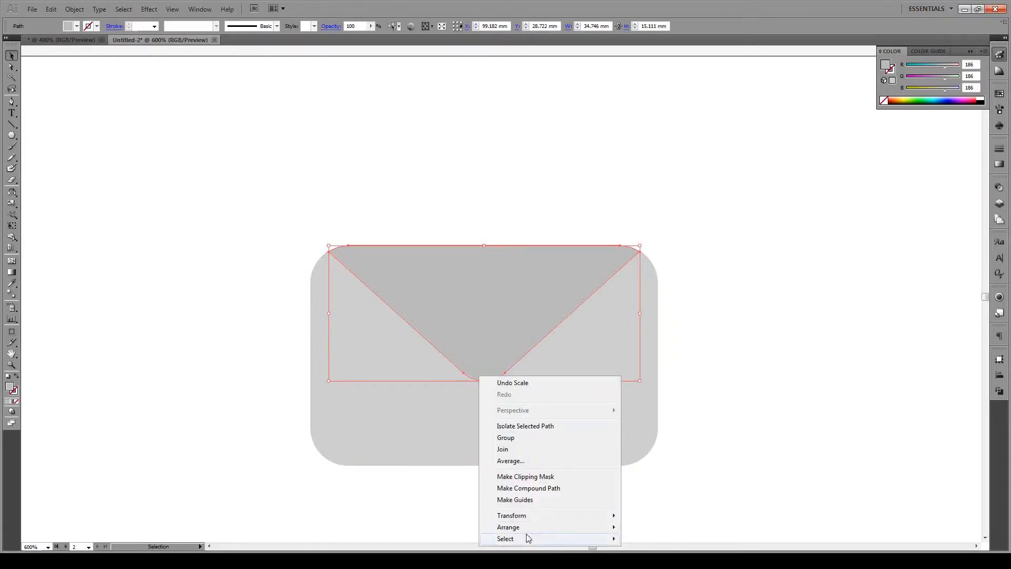
mouse_move(579, 527)
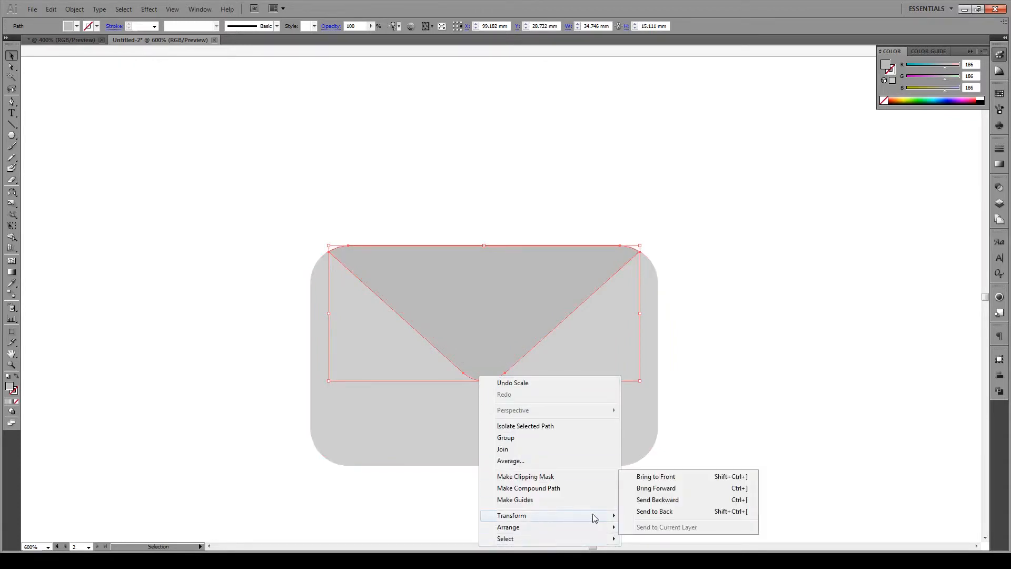
click(664, 498)
click(517, 208)
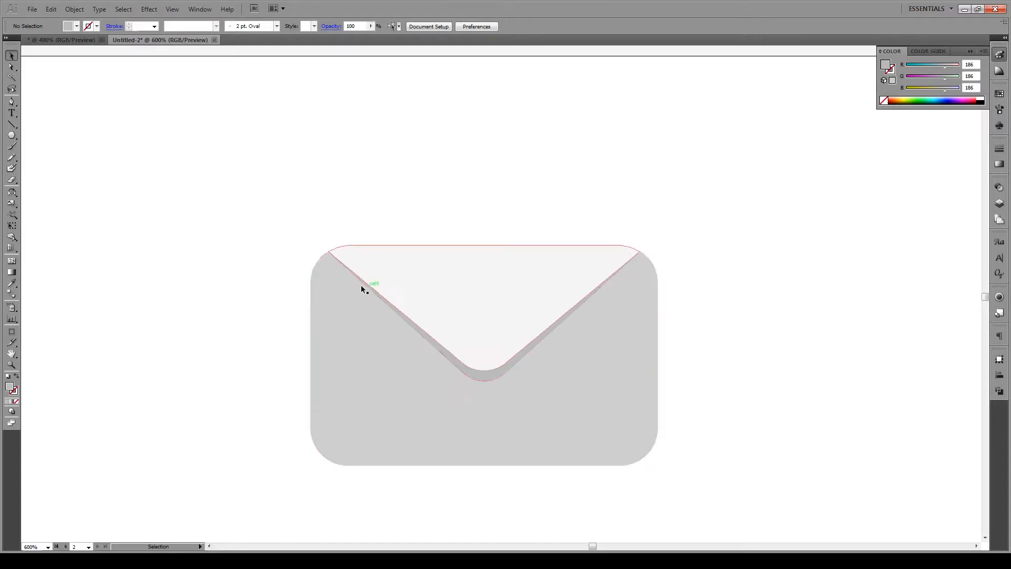
Step: Create a three-sided polygon with a 3 mm radius on the envelope body
click(12, 135)
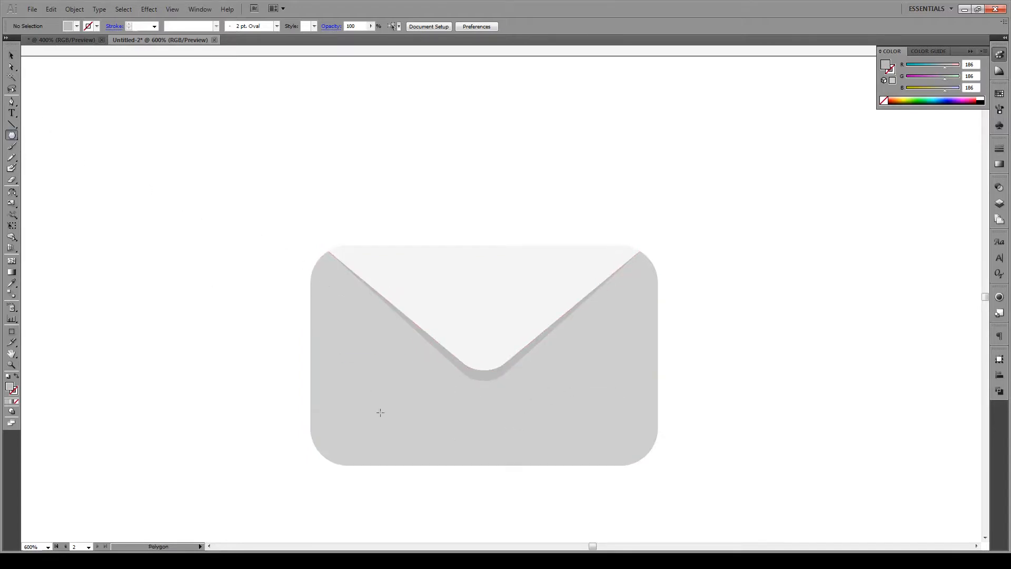
click(459, 349)
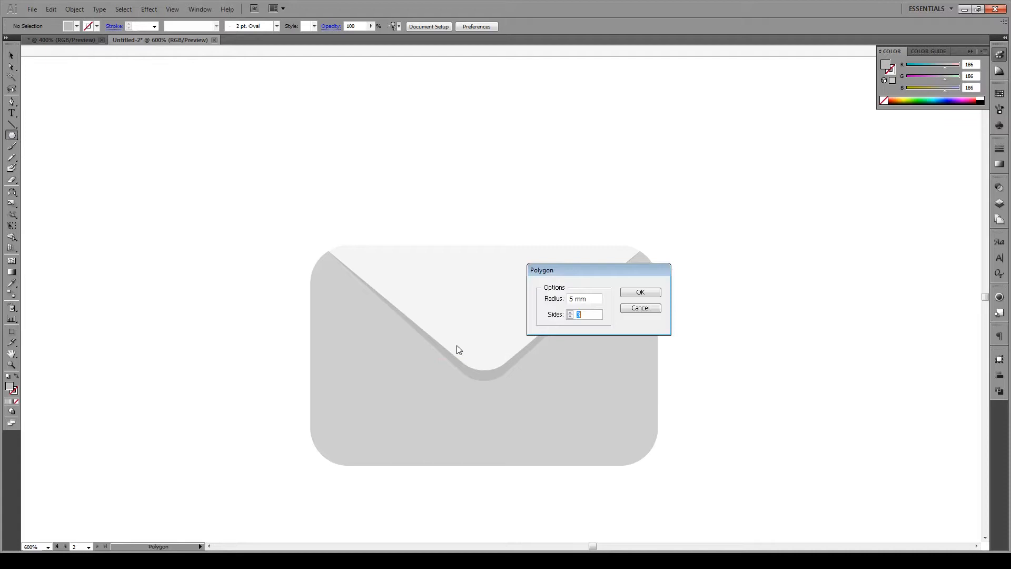
click(589, 298)
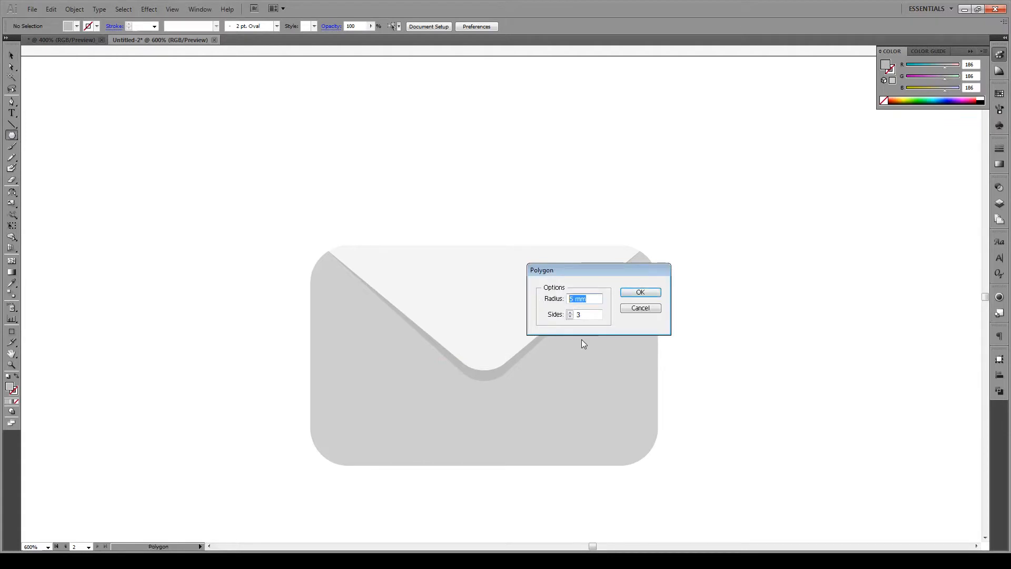
text(3)
key(Return)
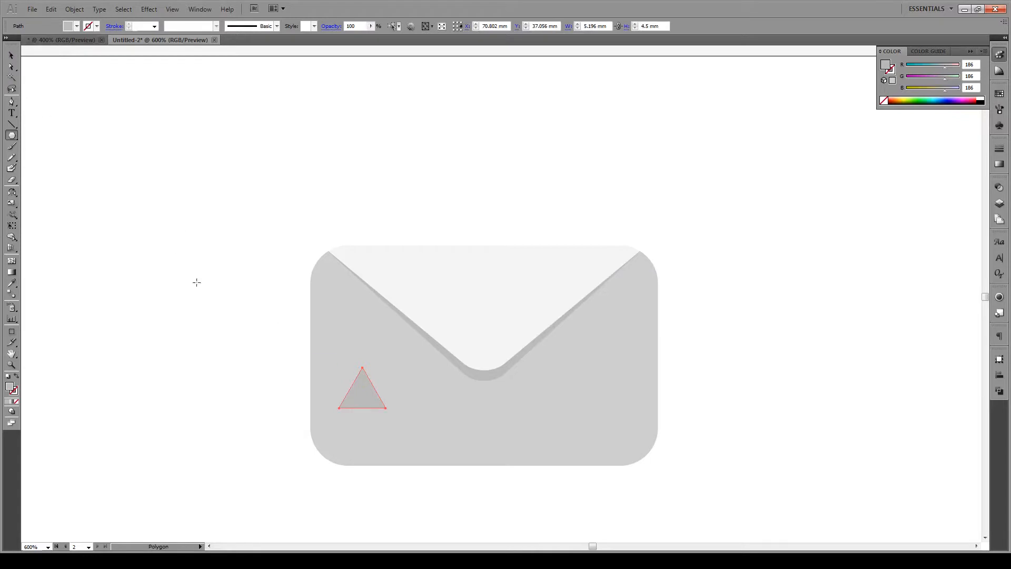
Step: Rotate and stretch the small triangle into a thin diagonal spike from the envelope's lower-left corner up to the flap edge
click(12, 55)
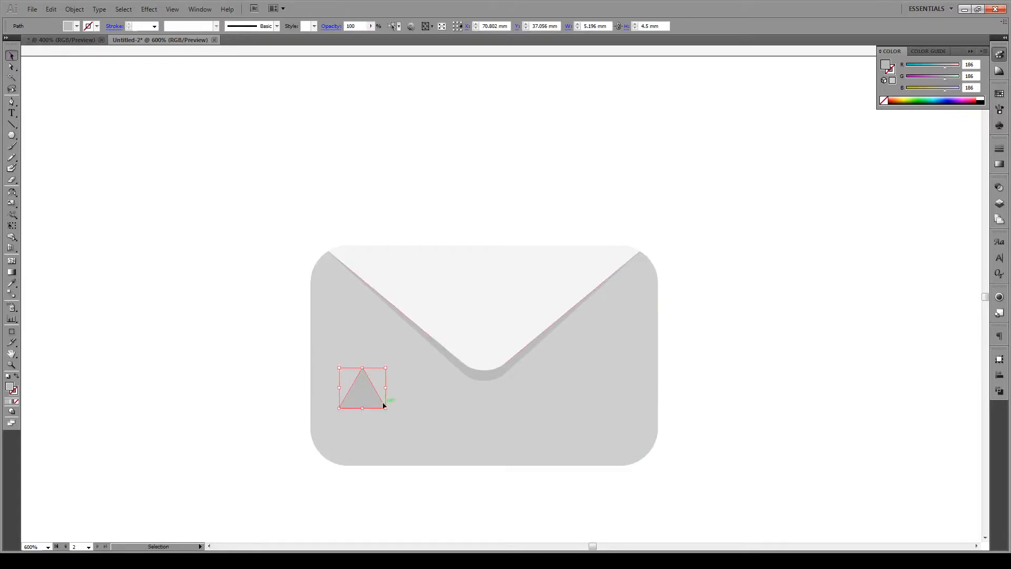
drag(390, 408, 340, 318)
drag(354, 379, 450, 349)
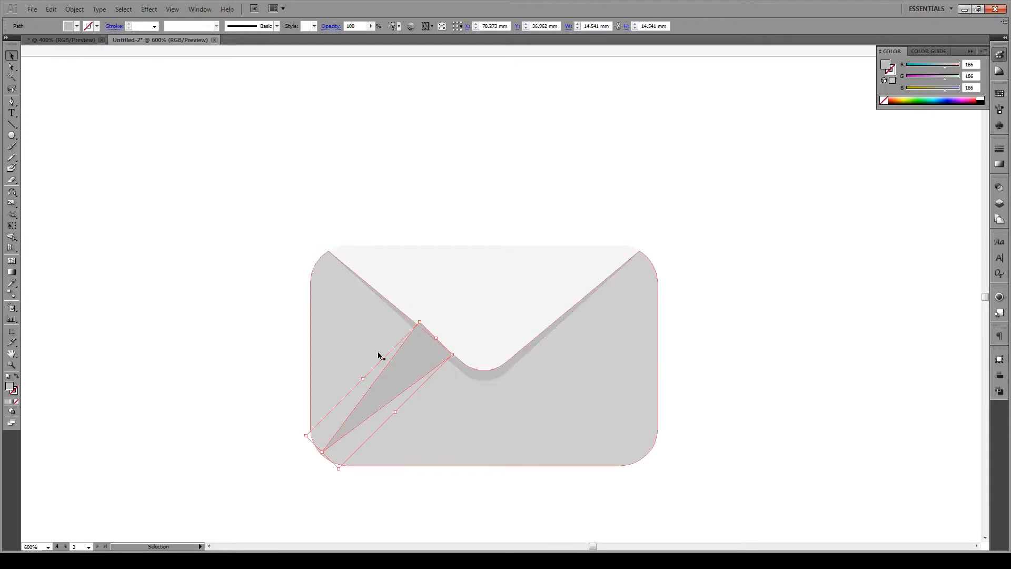
drag(363, 378, 393, 405)
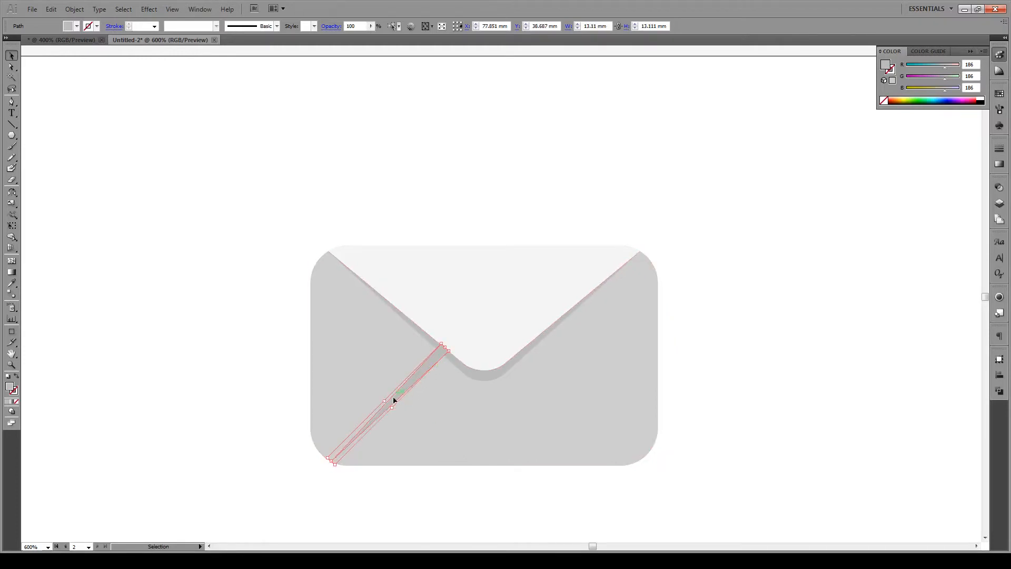
Step: Move the spike's pointed anchor onto the curve of the envelope's lower-left rounded corner
scroll(323, 452, up, 5)
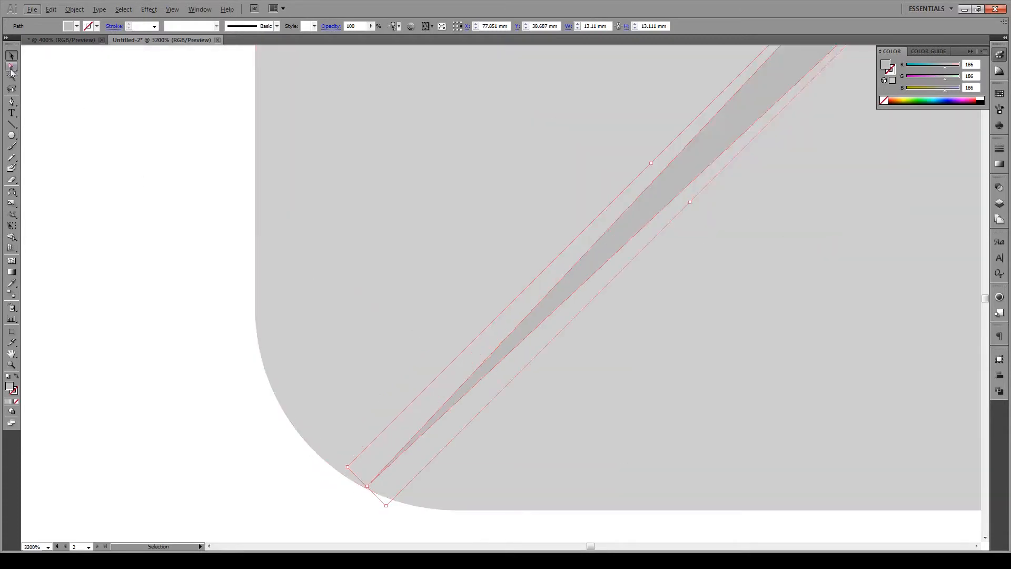
click(11, 67)
click(369, 485)
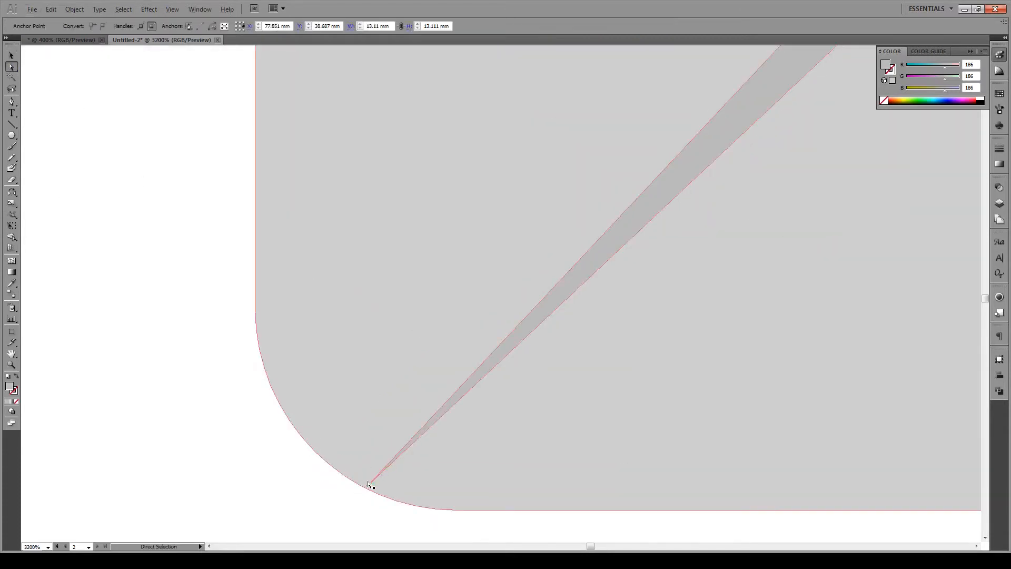
drag(368, 484, 330, 466)
scroll(192, 419, down, 2)
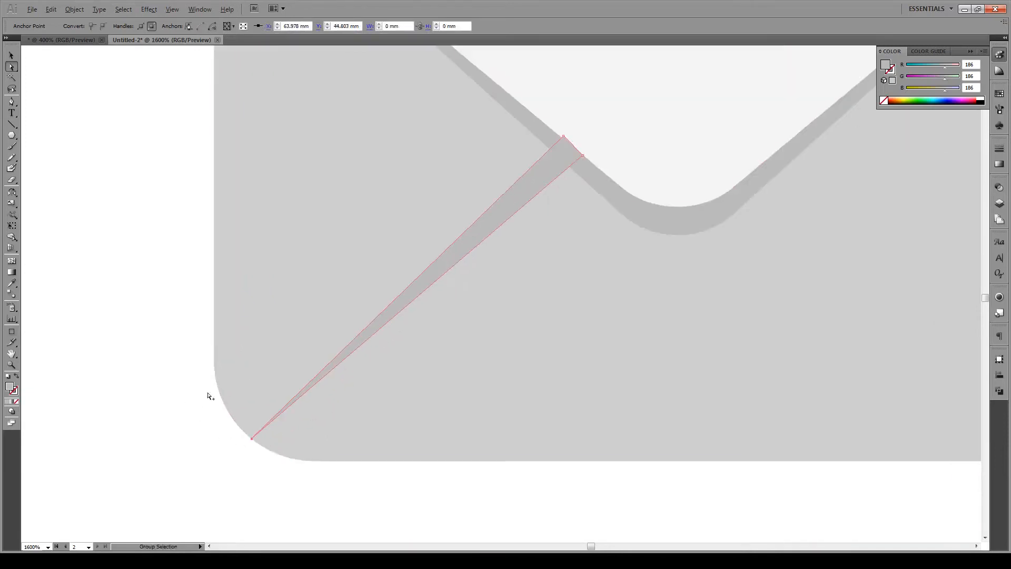
Step: Move both anchors of the spike's wide end together so that end overlaps the light flap near its rounded tip
click(585, 157)
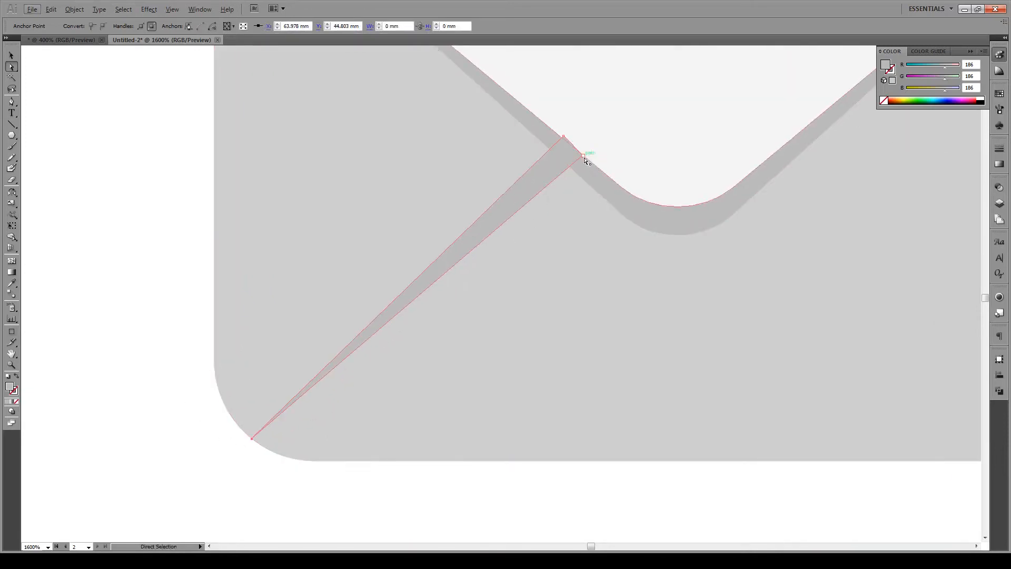
click(564, 138)
shift+click(564, 138)
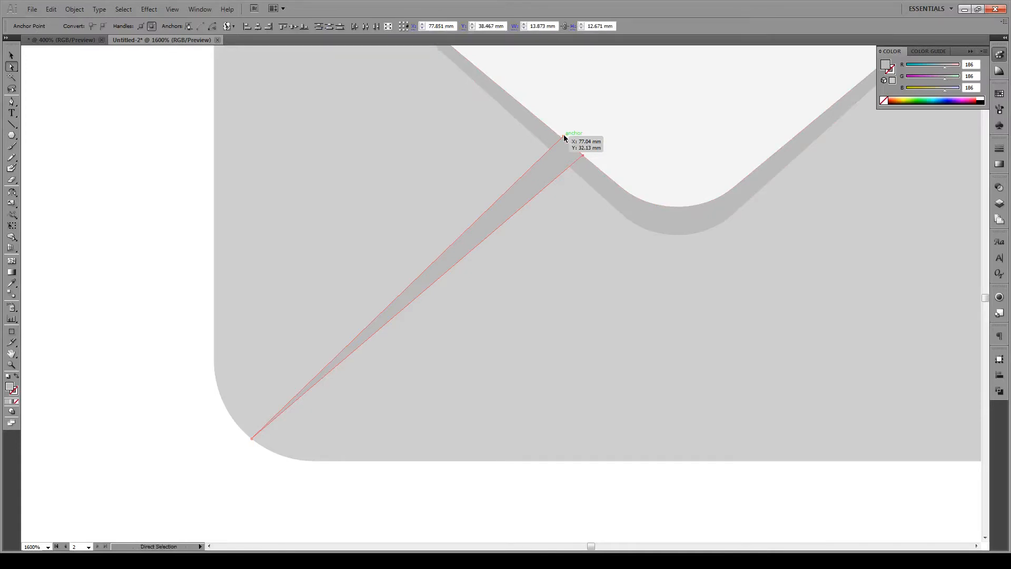
drag(564, 138, 625, 159)
mouse_move(635, 165)
mouse_down()
mouse_move(659, 147)
mouse_move(654, 158)
mouse_move(663, 158)
mouse_move(634, 160)
mouse_up()
click(11, 55)
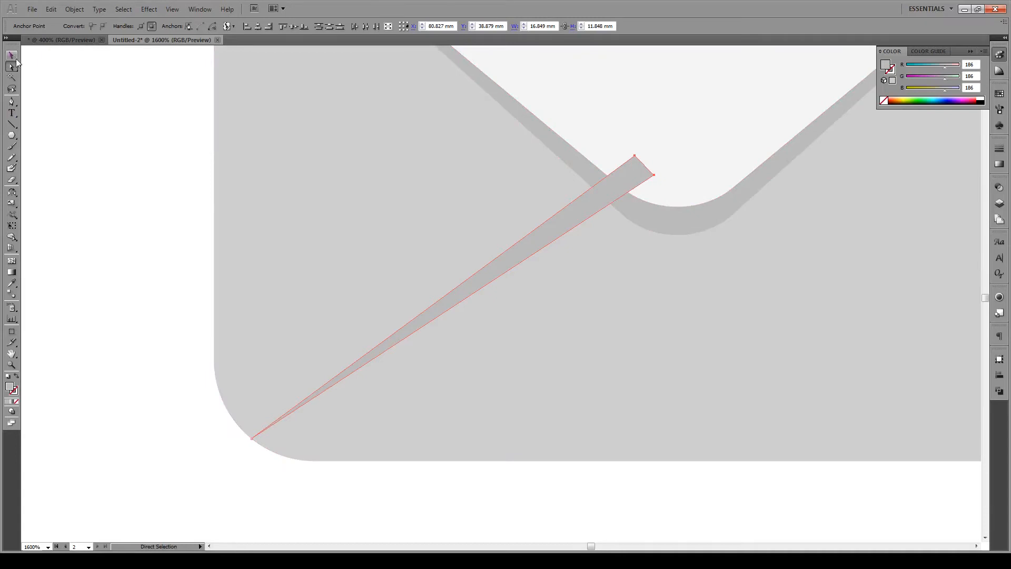
click(43, 100)
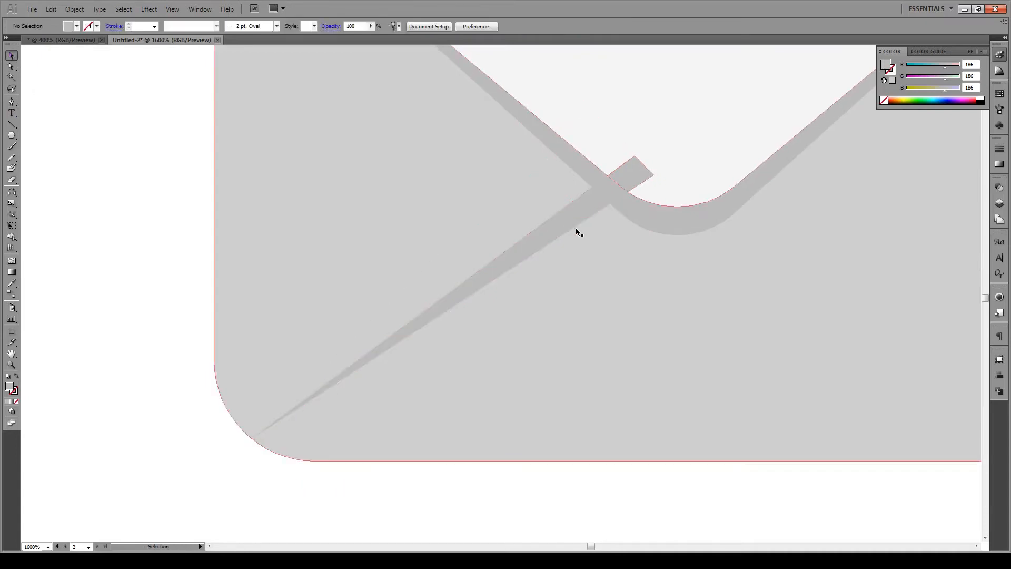
Step: Bring the light flap forward so it covers the wide end of the fold spike
click(683, 164)
right_click(684, 162)
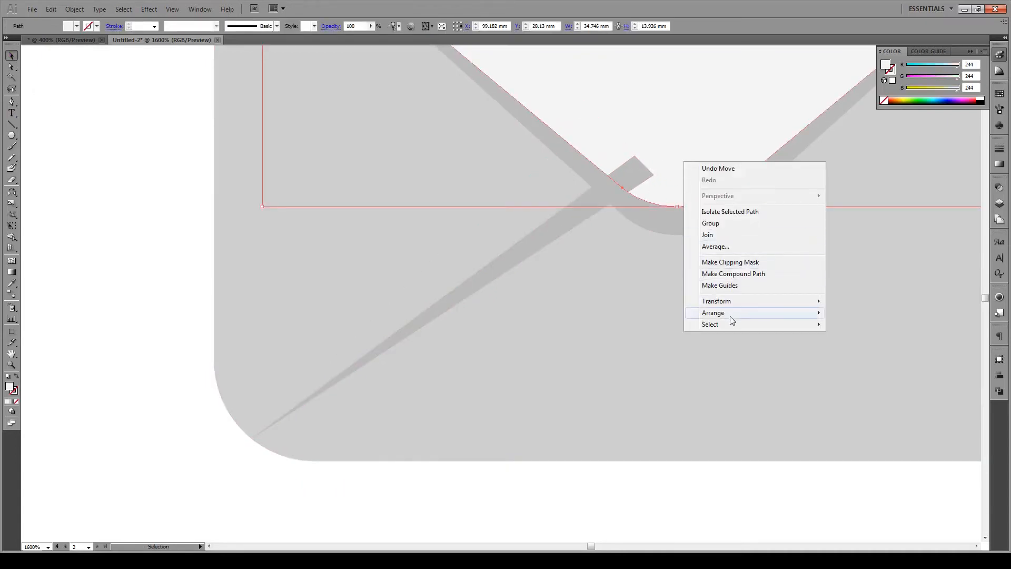
mouse_move(730, 314)
click(840, 325)
click(684, 494)
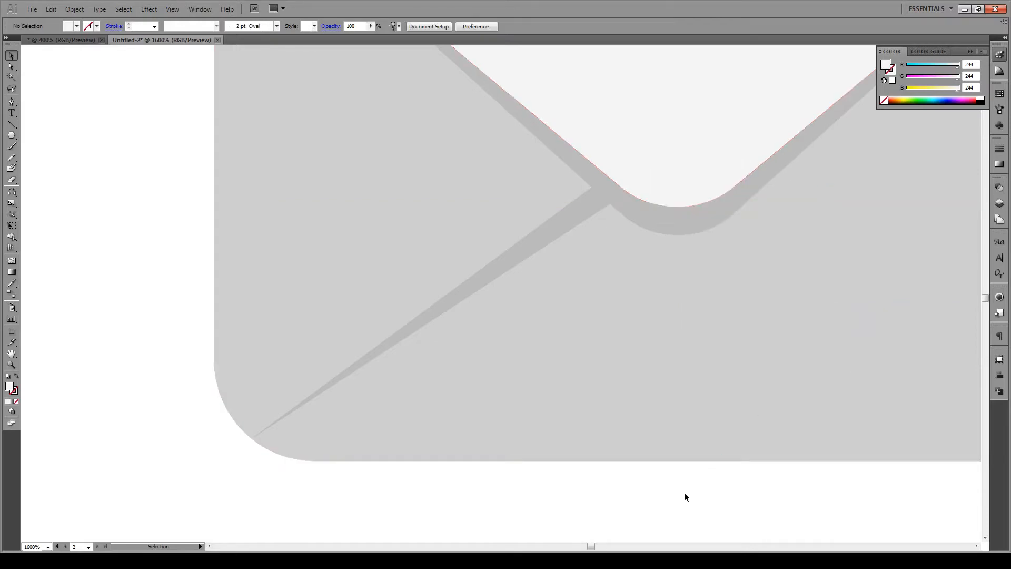
Step: Draw a vertical guide line about 1.4 mm long down from the midpoint of the envelope's bottom edge, with a 1 pt stroke
scroll(563, 364, down, 2)
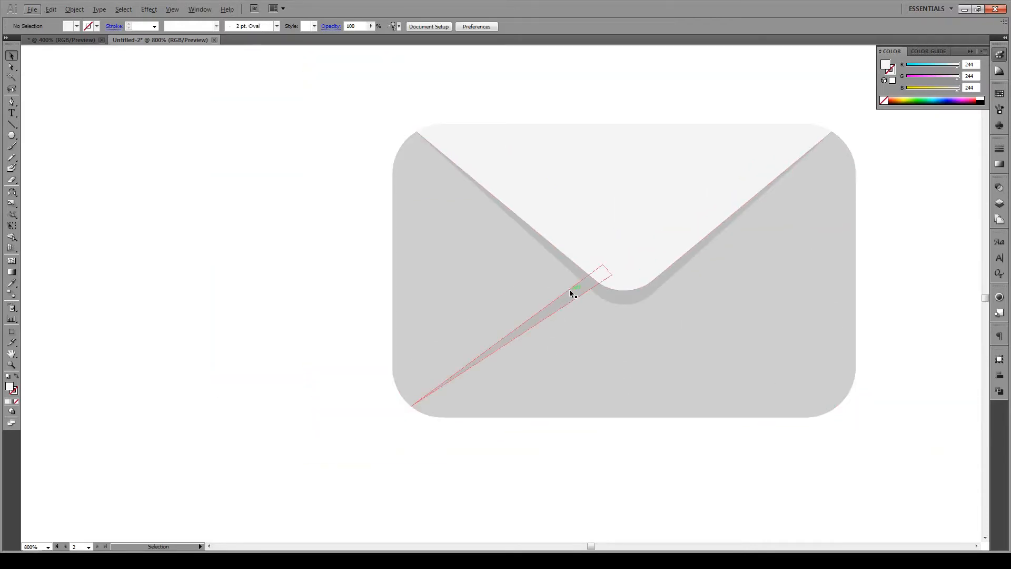
click(12, 125)
drag(623, 416, 624, 435)
click(155, 25)
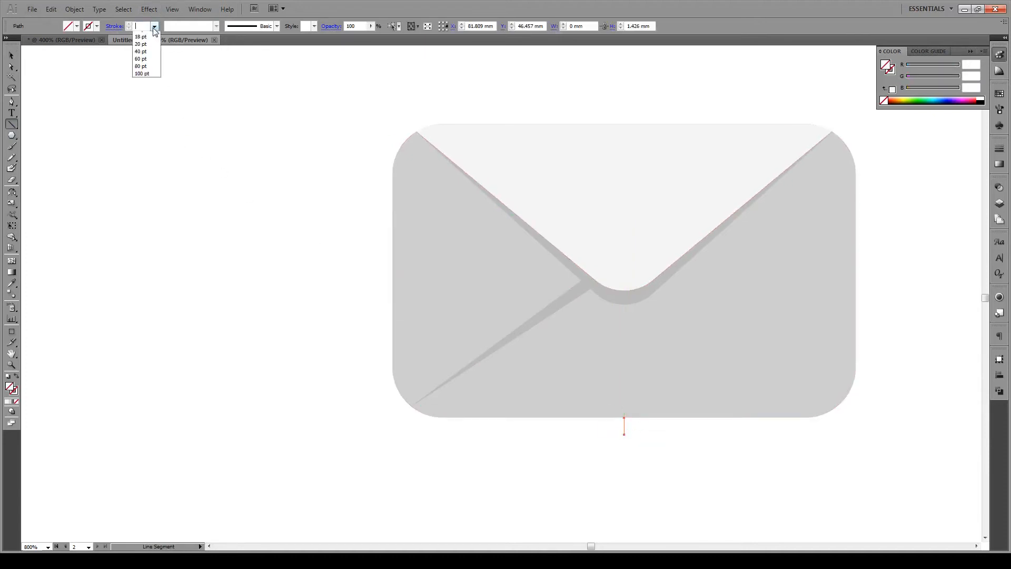
click(141, 61)
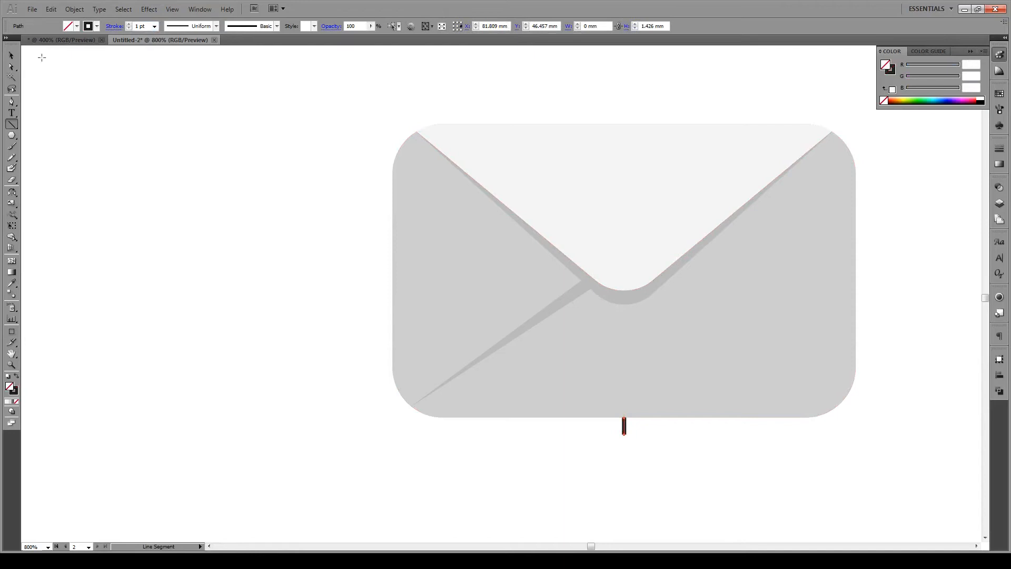
click(11, 55)
click(316, 176)
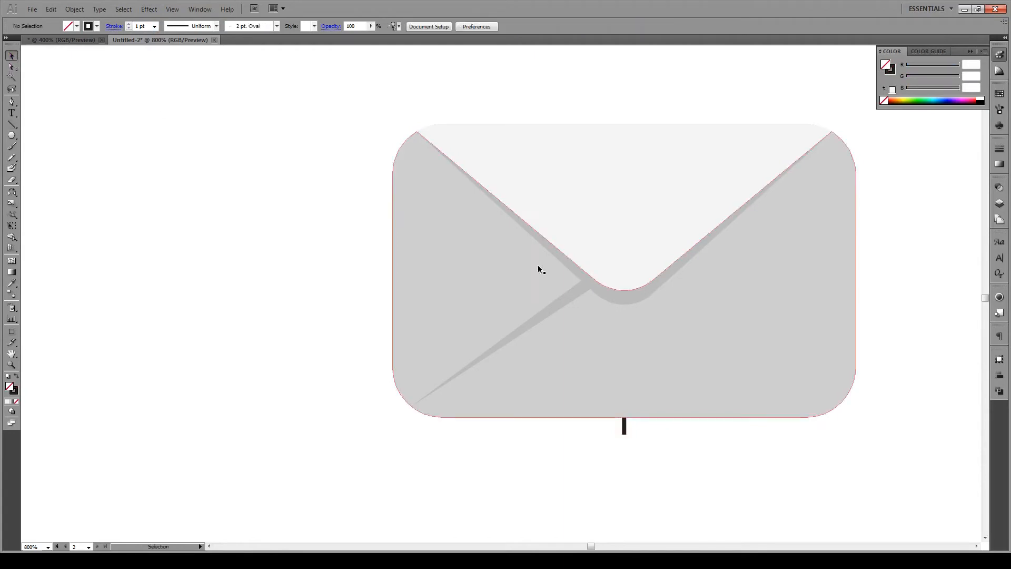
Step: Reflect a copy of the fold spike across the envelope's vertical centre axis, using the guide line's top end as origin
click(557, 302)
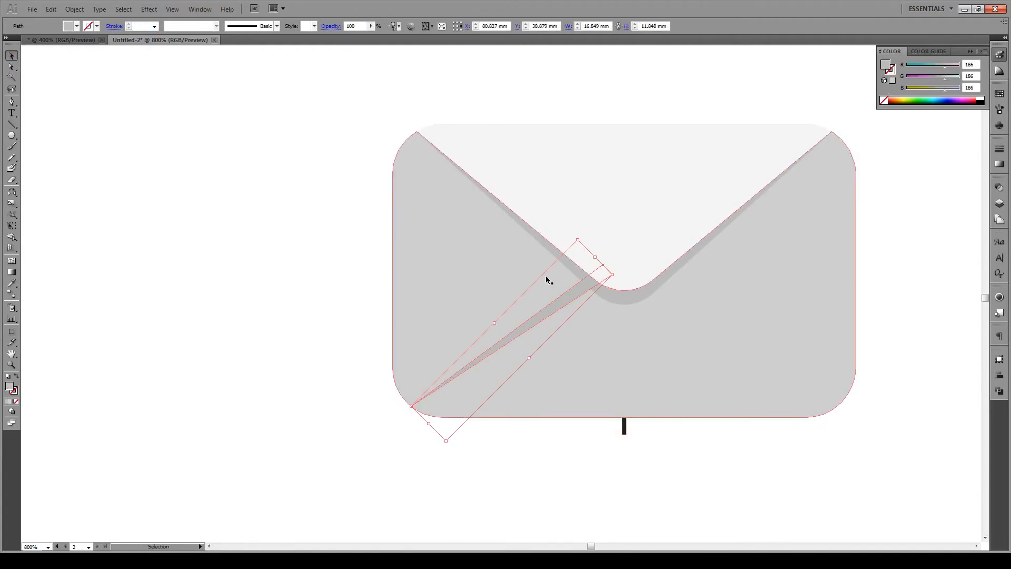
click(12, 193)
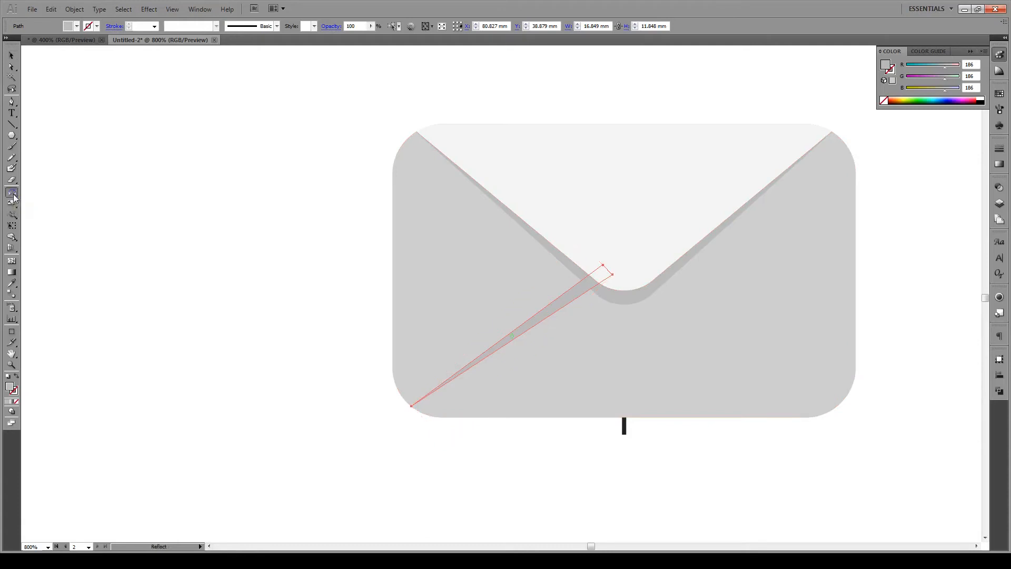
click(624, 417)
drag(580, 292, 615, 297)
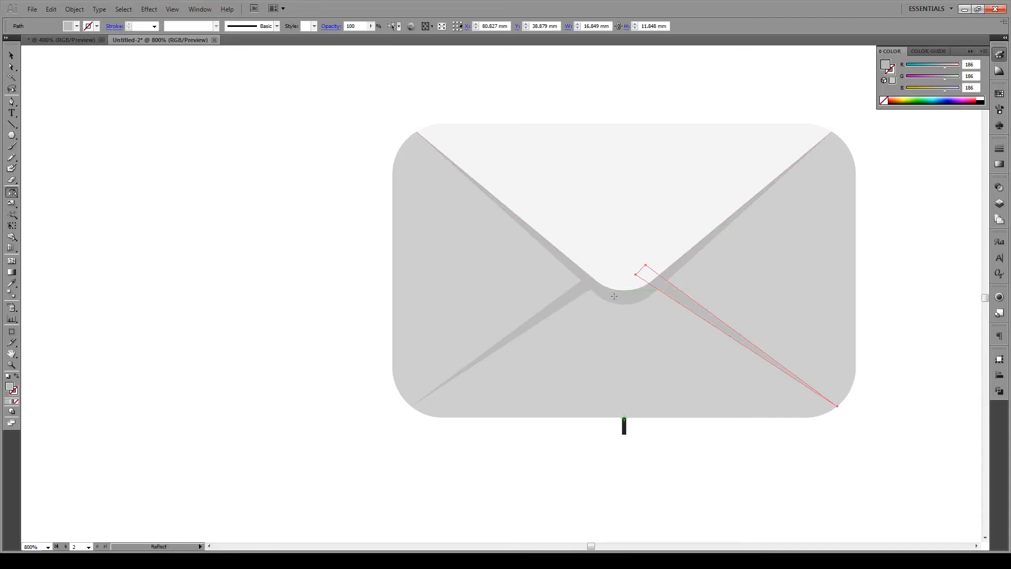
click(12, 56)
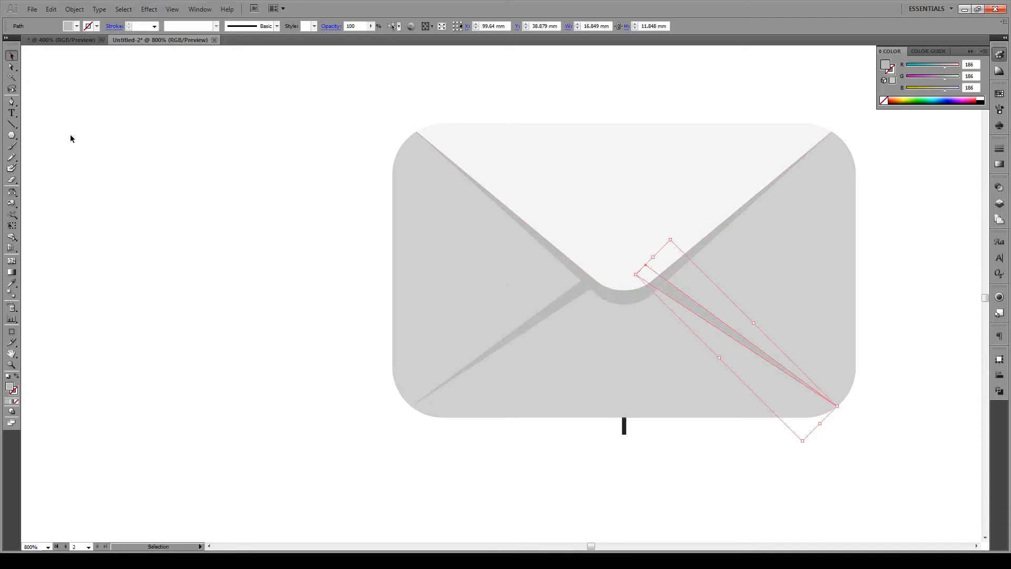
Step: Delete the short black guide line below the envelope
click(70, 135)
click(625, 426)
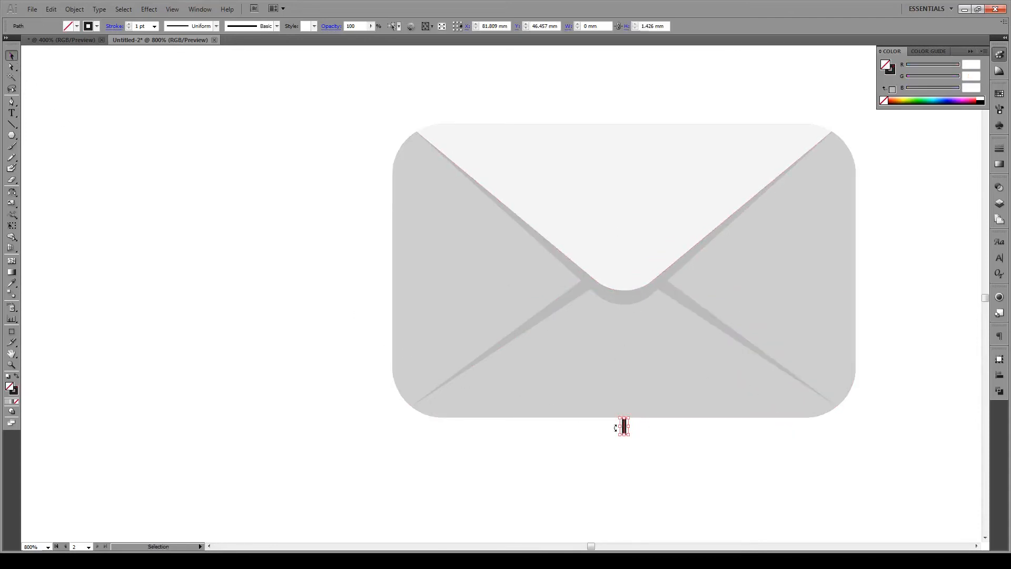
key(Delete)
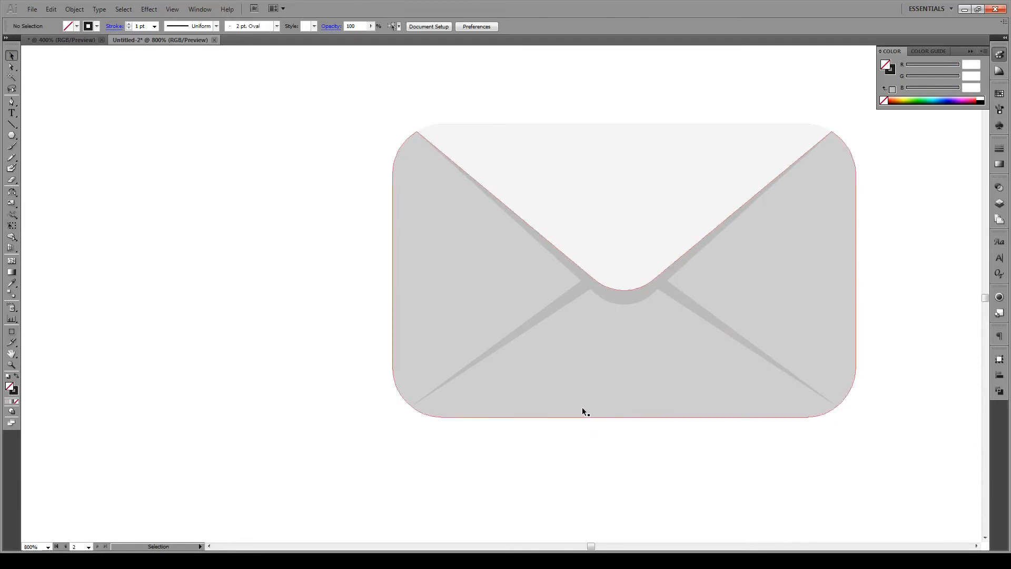
Step: Recolour the envelope body's fill to a slightly lighter grey, RGB 212, 214, 214
click(571, 366)
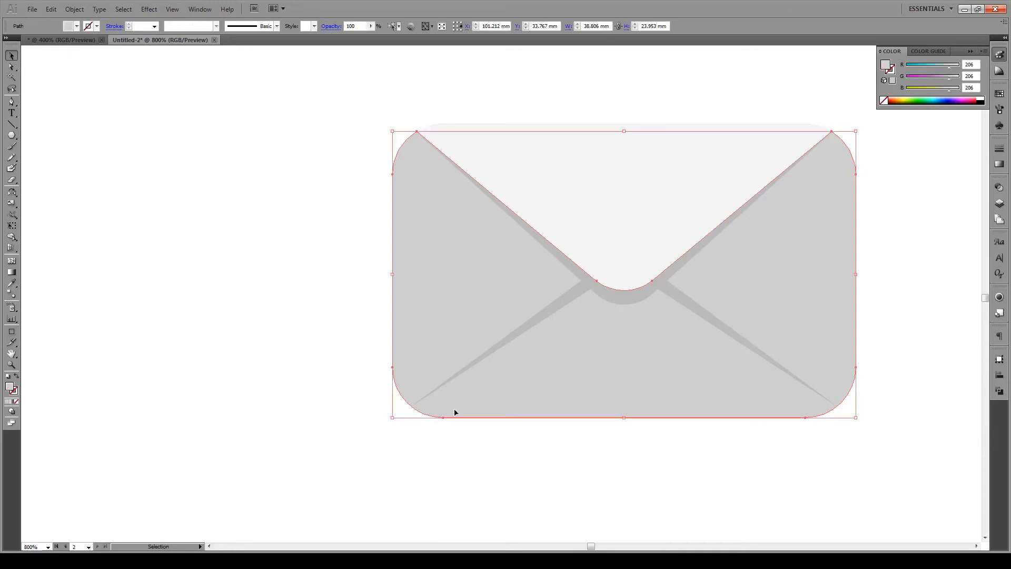
double_click(9, 390)
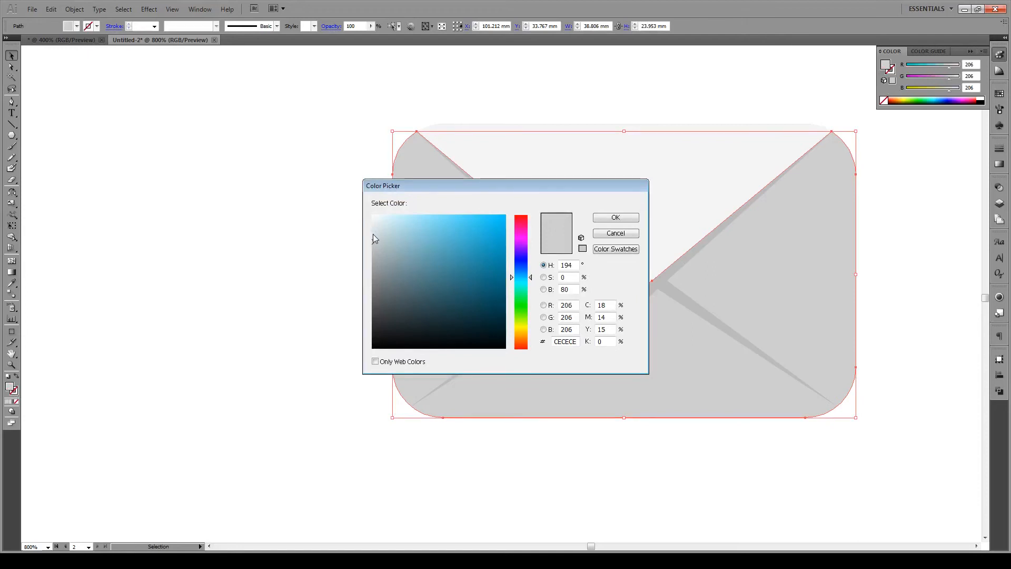
click(373, 235)
click(608, 218)
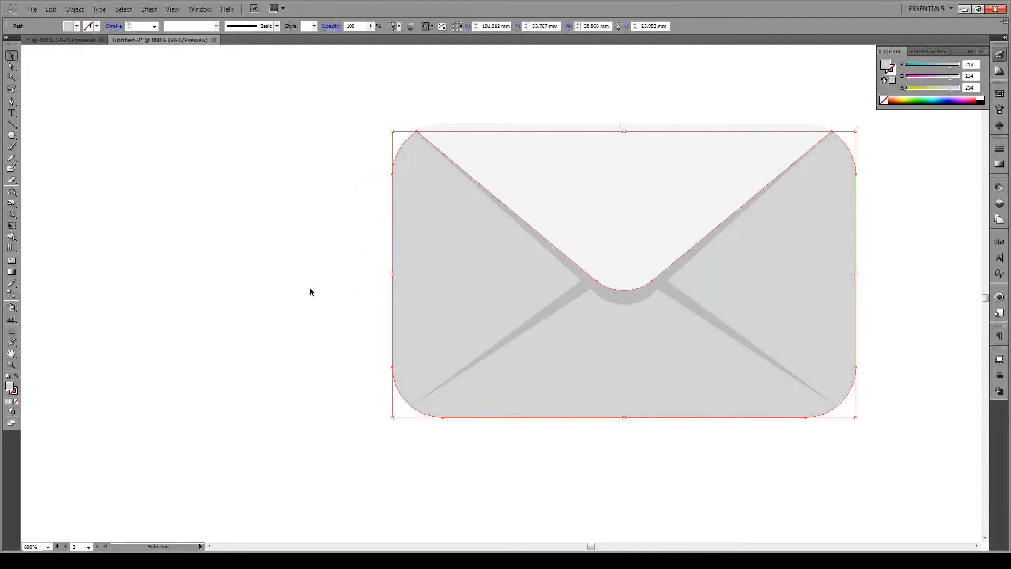
click(194, 306)
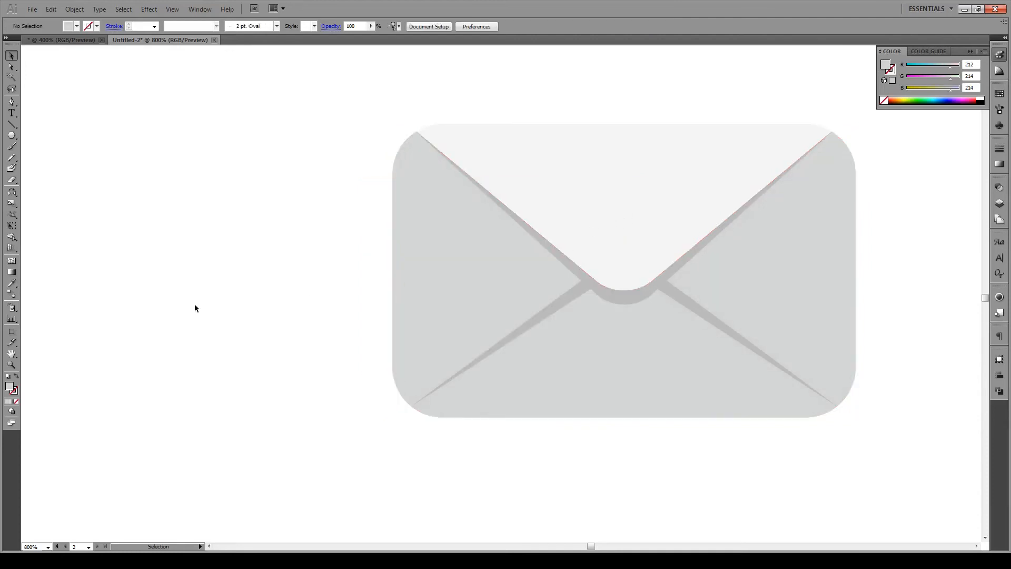
Step: Duplicate the envelope body in place at the front and stretch the copy's bottom edge down to a height of about 24.85 mm
click(589, 374)
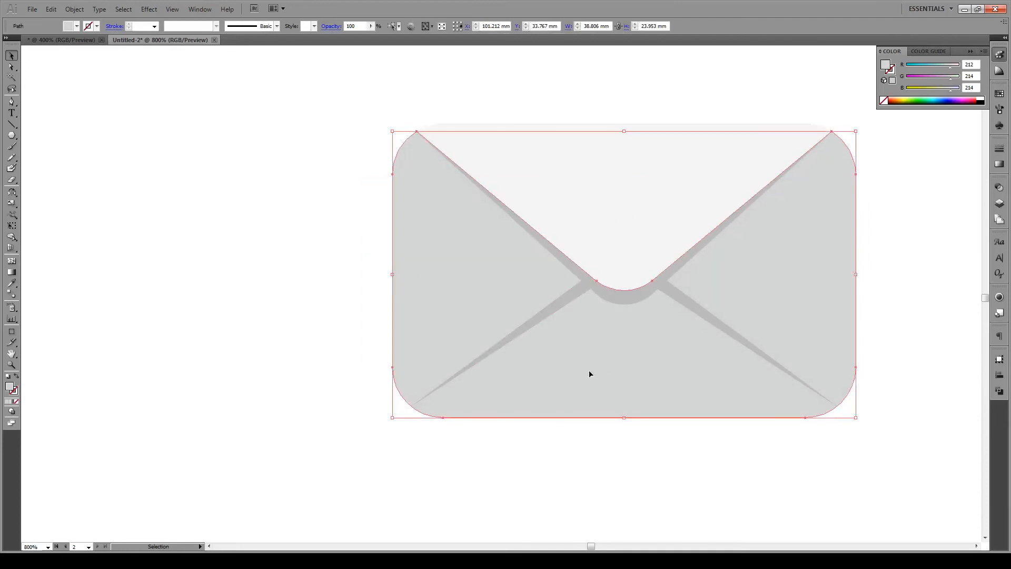
key(ctrl+shift+b)
key(ctrl+shift+b)
key(ctrl+shift+b)
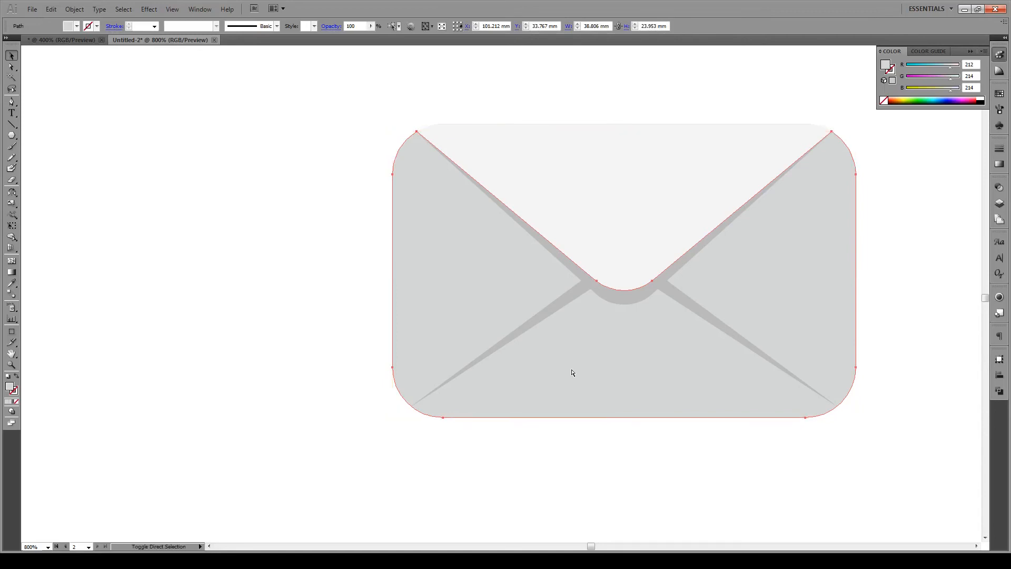
key(ctrl+shift+])
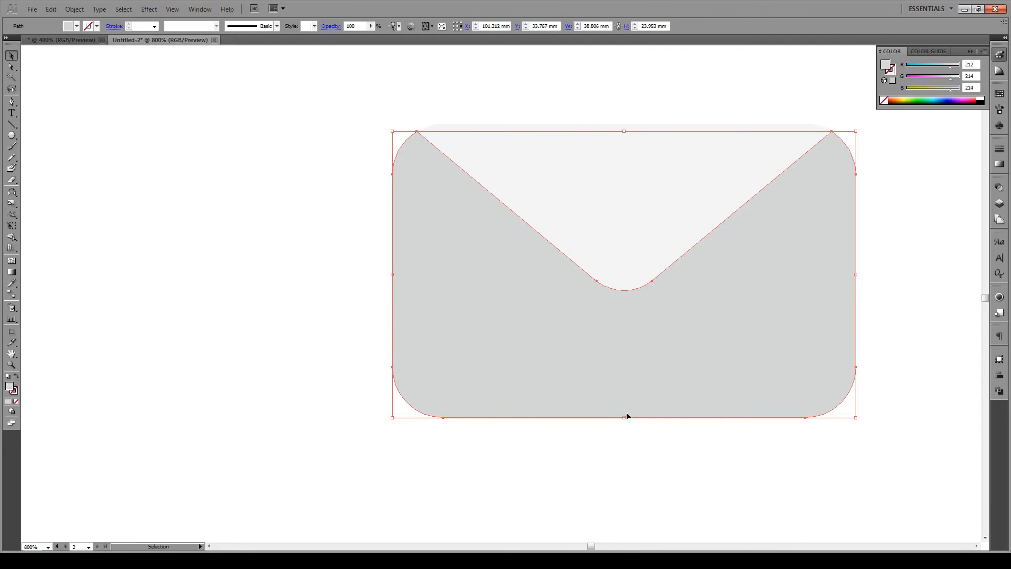
drag(624, 418, 624, 427)
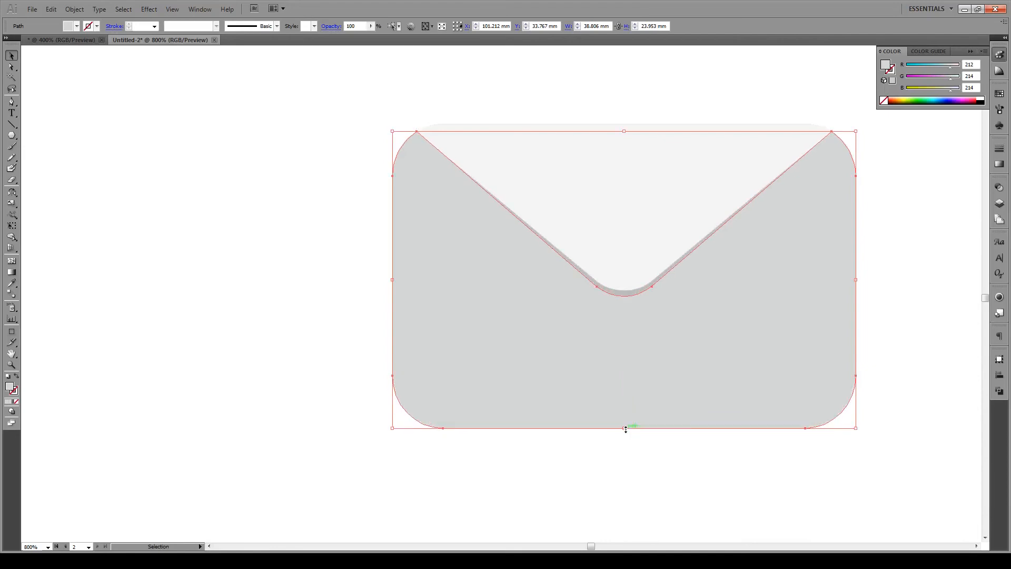
Step: Send the stretched body copy behind the envelope and fill it with the fold spike's darker grey to form a bottom edge shadow
right_click(606, 421)
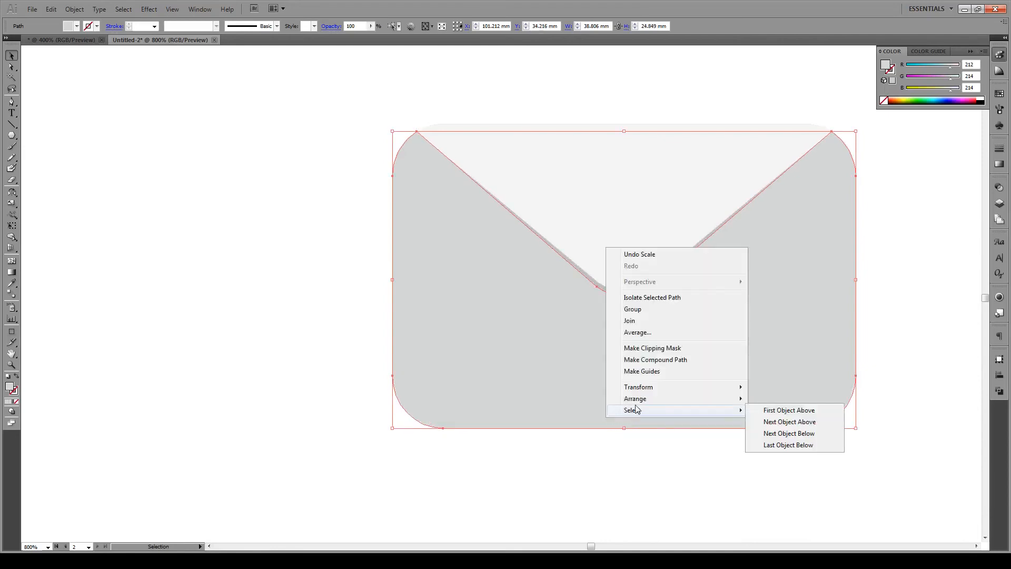
mouse_move(708, 401)
click(777, 434)
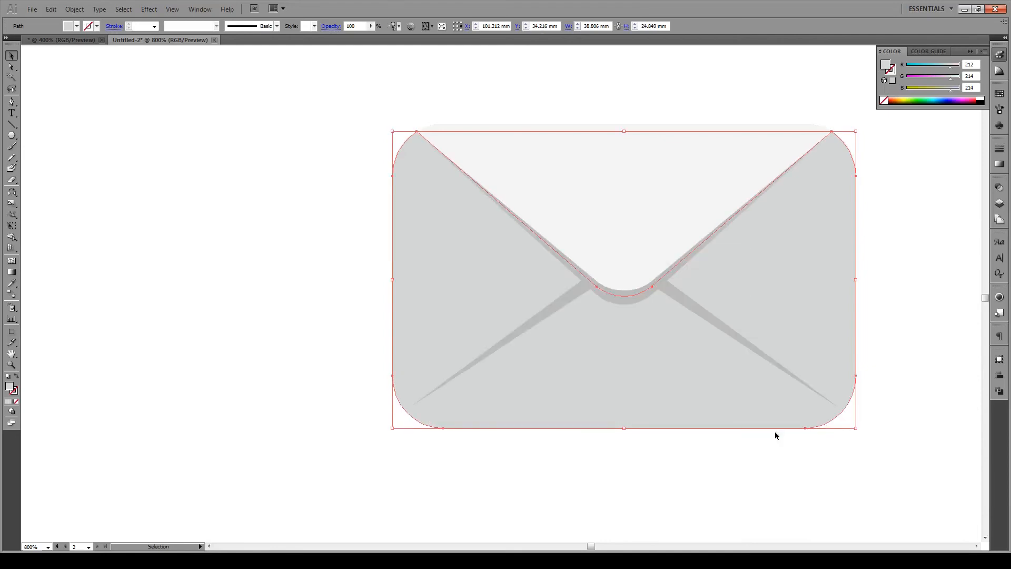
click(11, 283)
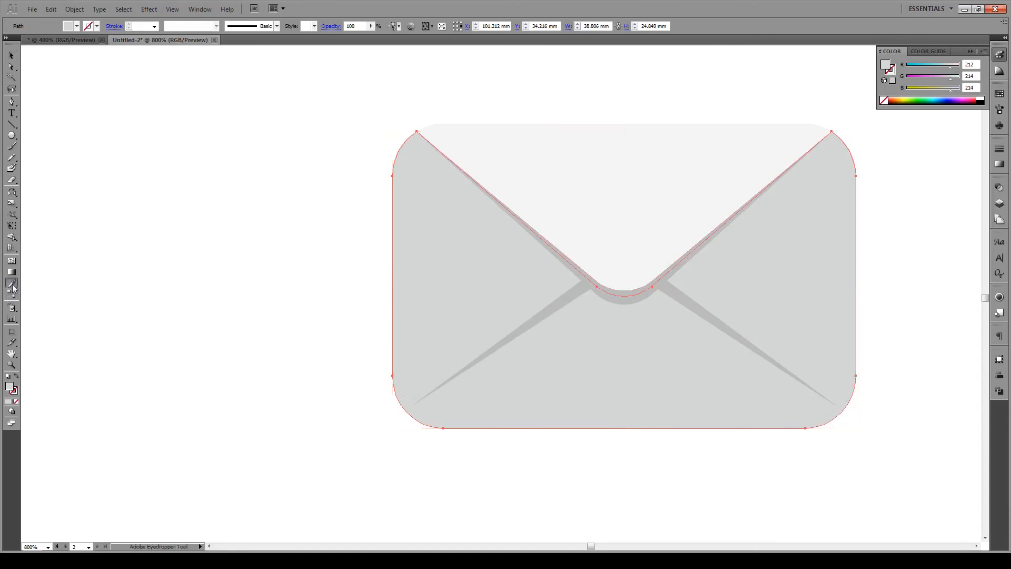
click(556, 301)
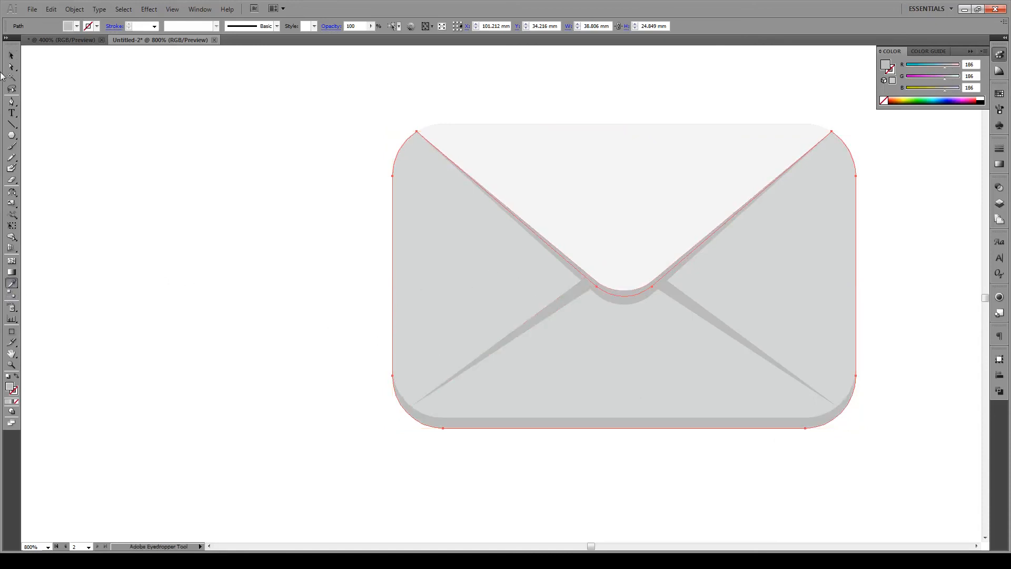
click(12, 56)
click(163, 214)
Step: Copy the blue circle from the upper artboard and place it behind the new envelope, aligned on its vertical centre axis
scroll(147, 231, down, 3)
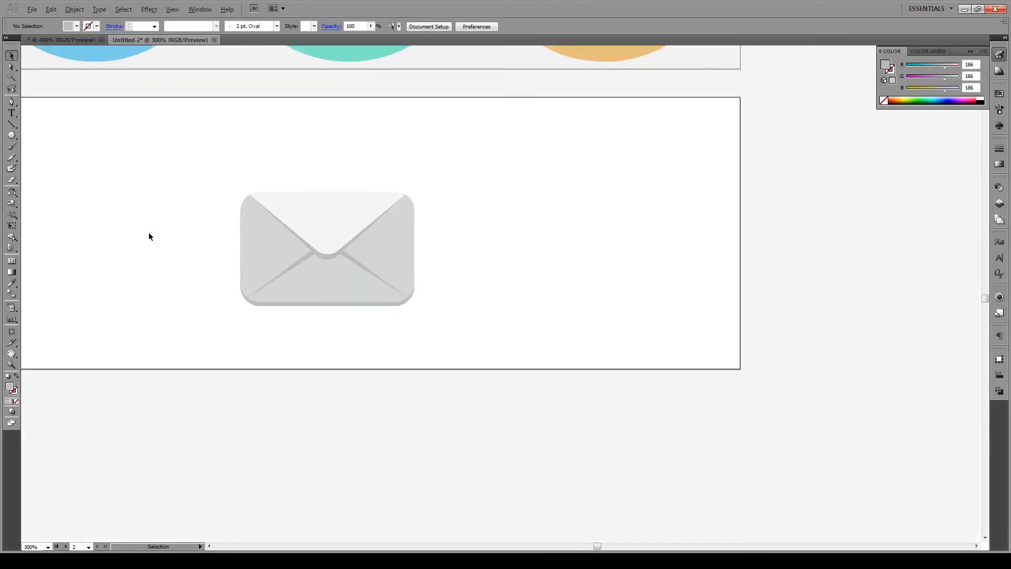
scroll(582, 365, down, 1)
scroll(274, 191, up, 1)
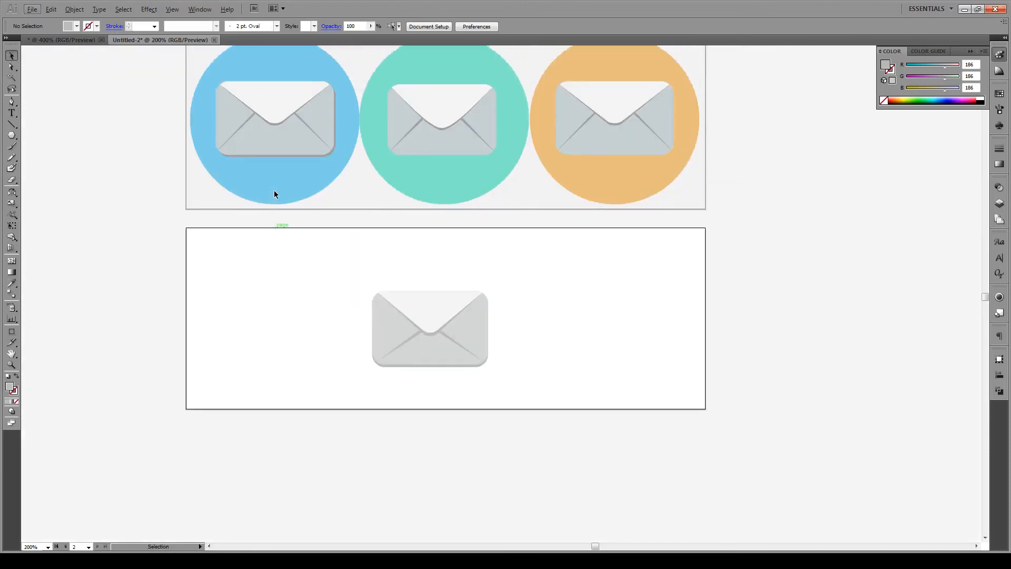
click(274, 191)
drag(275, 190, 441, 392)
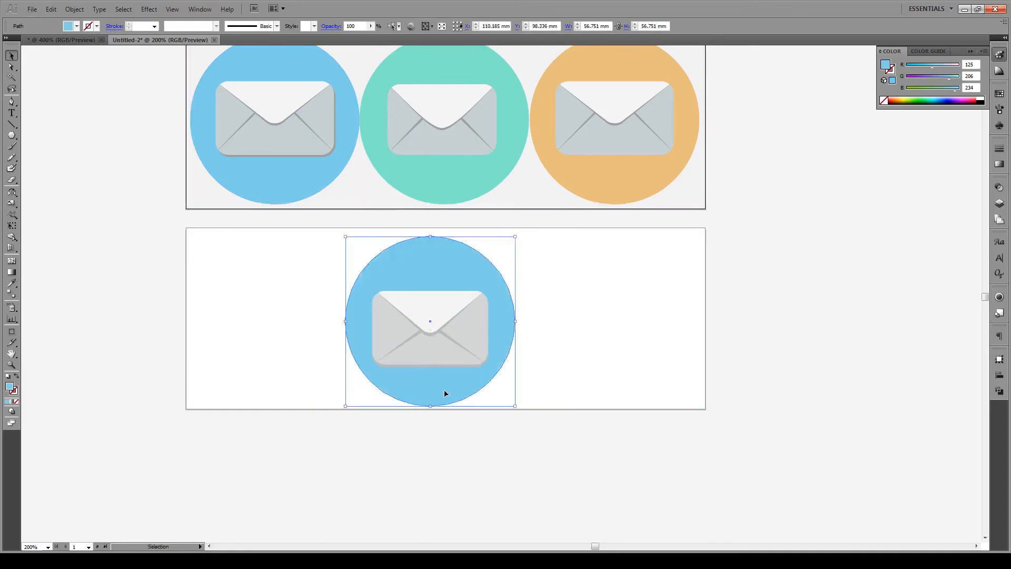
click(449, 491)
scroll(426, 484, up, 3)
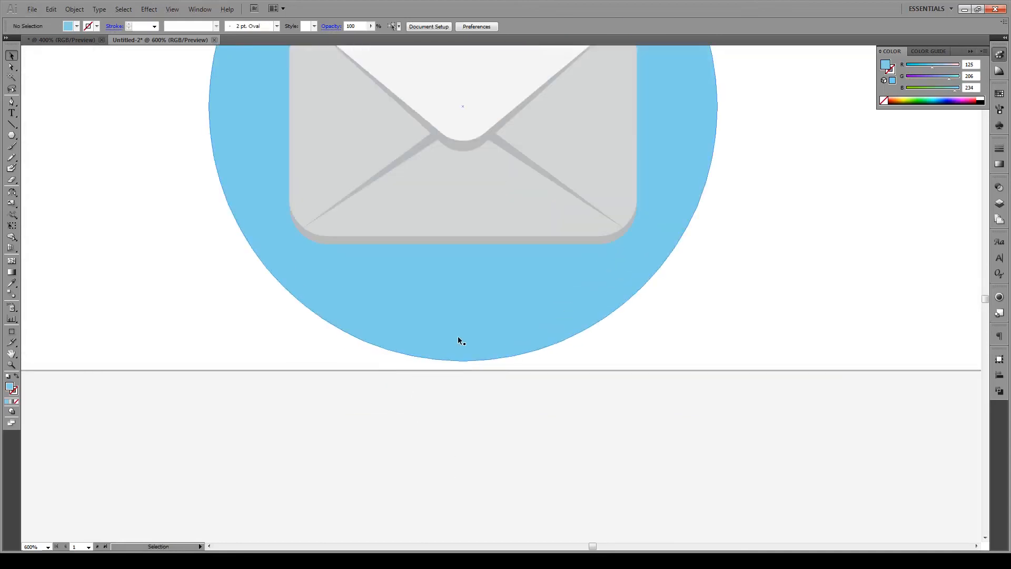
scroll(457, 337, up, 5)
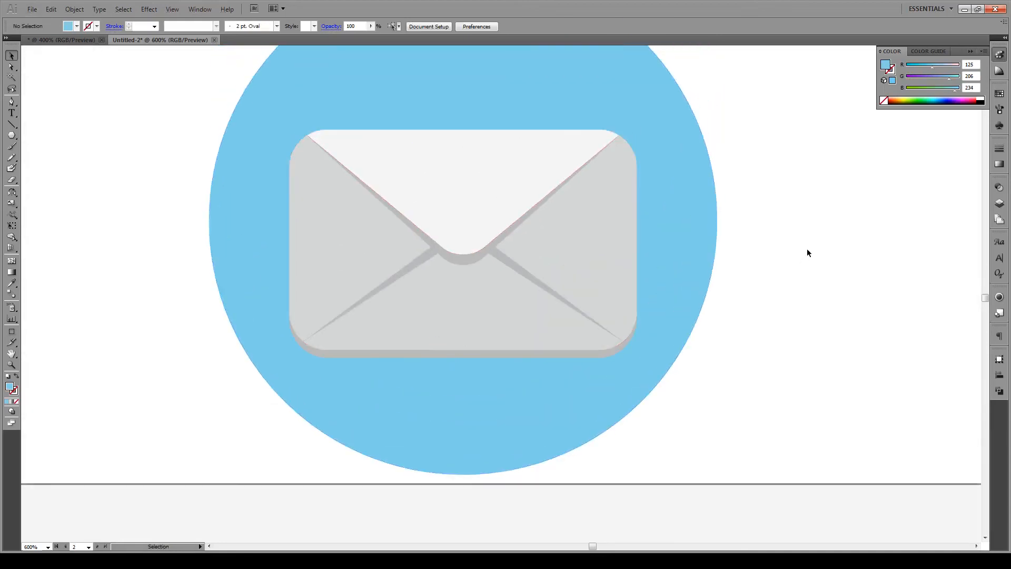
scroll(806, 249, up, 2)
scroll(627, 299, down, 2)
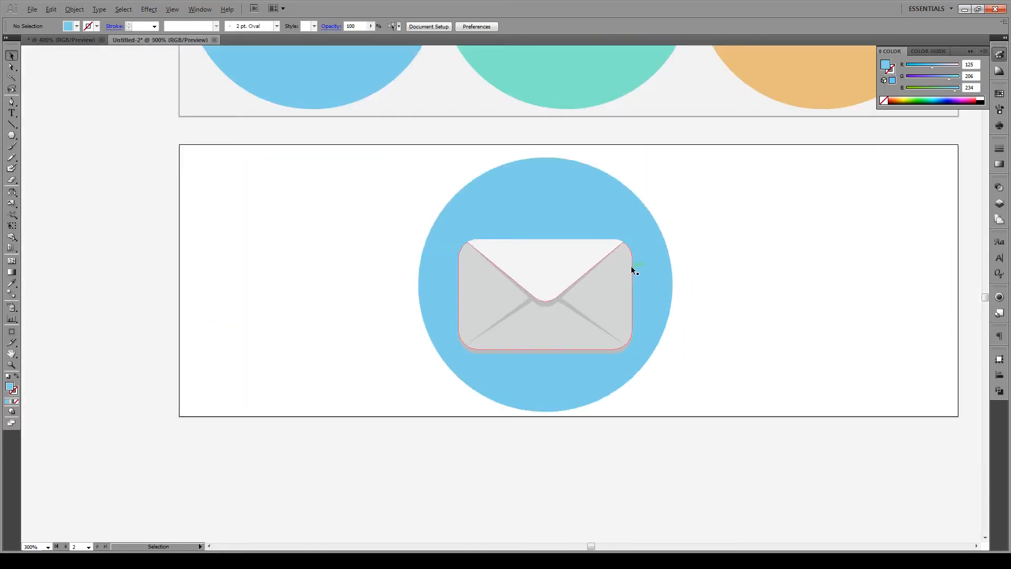